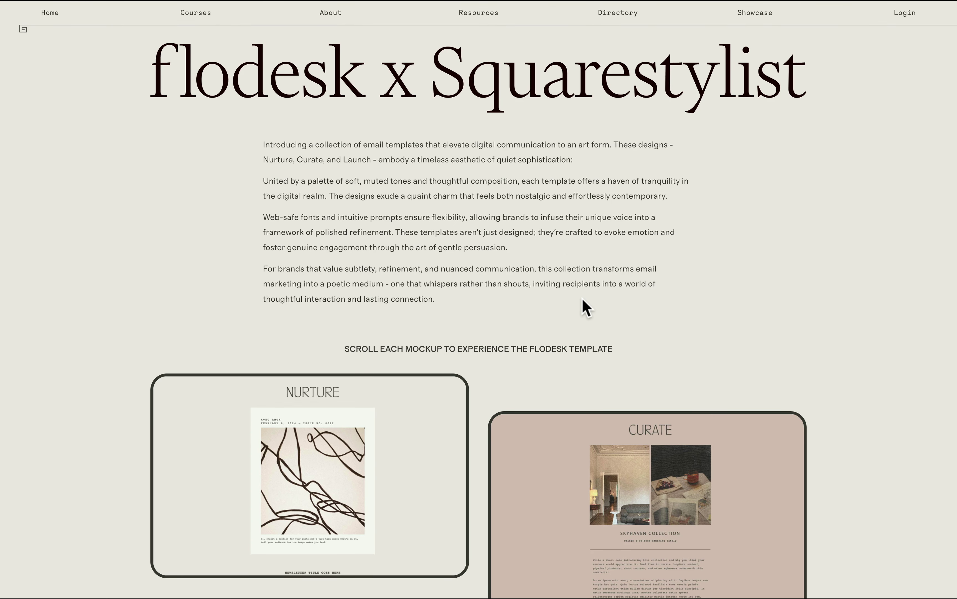
- Scroll down through the flodesk x Squarestylist collection page
{"action": "scroll", "coordinate": [578, 314], "scroll_direction": "down", "scroll_amount": 6}
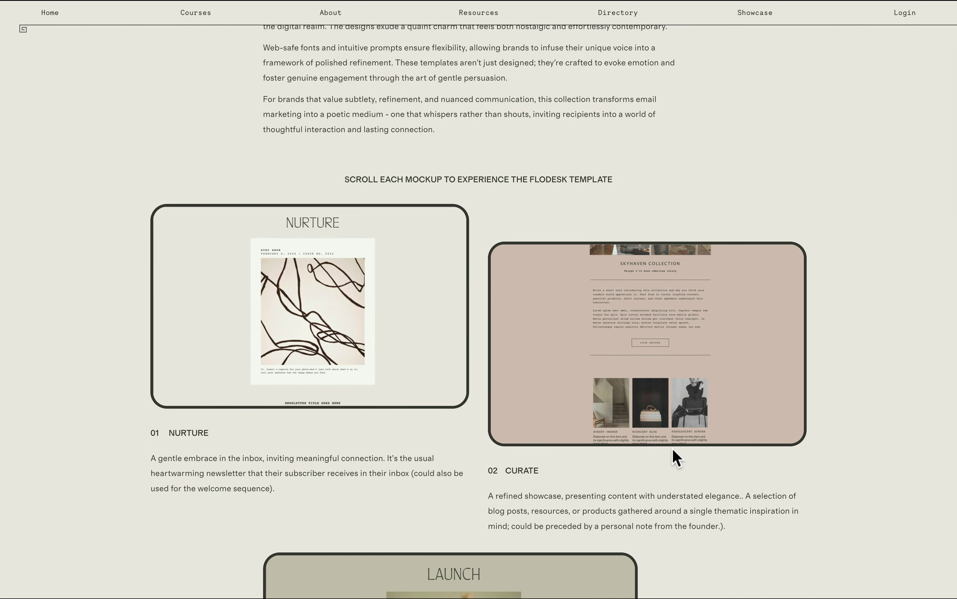
{"action": "scroll", "coordinate": [675, 455], "scroll_direction": "down", "scroll_amount": 6}
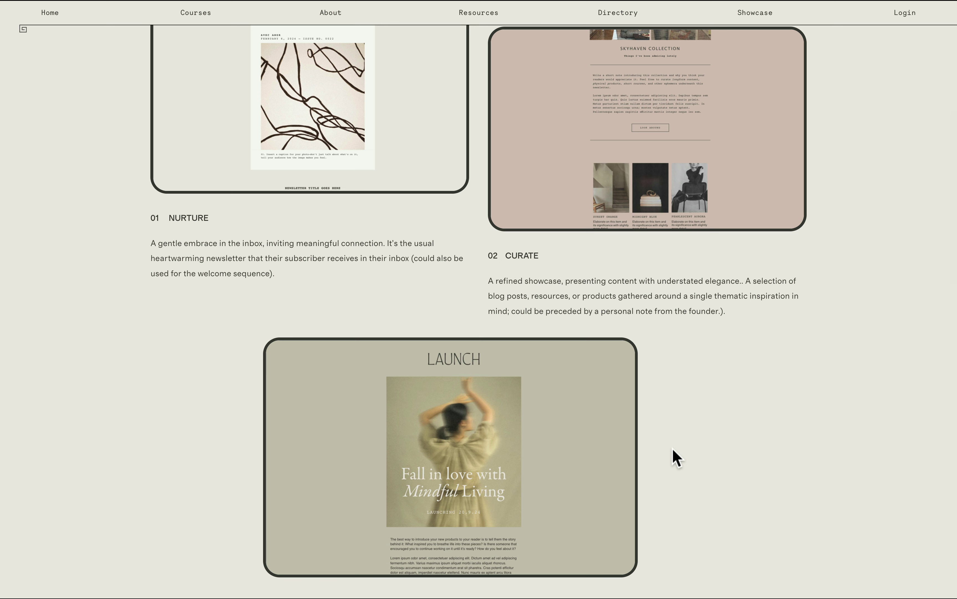
{"action": "scroll", "coordinate": [675, 457], "scroll_direction": "down", "scroll_amount": 1}
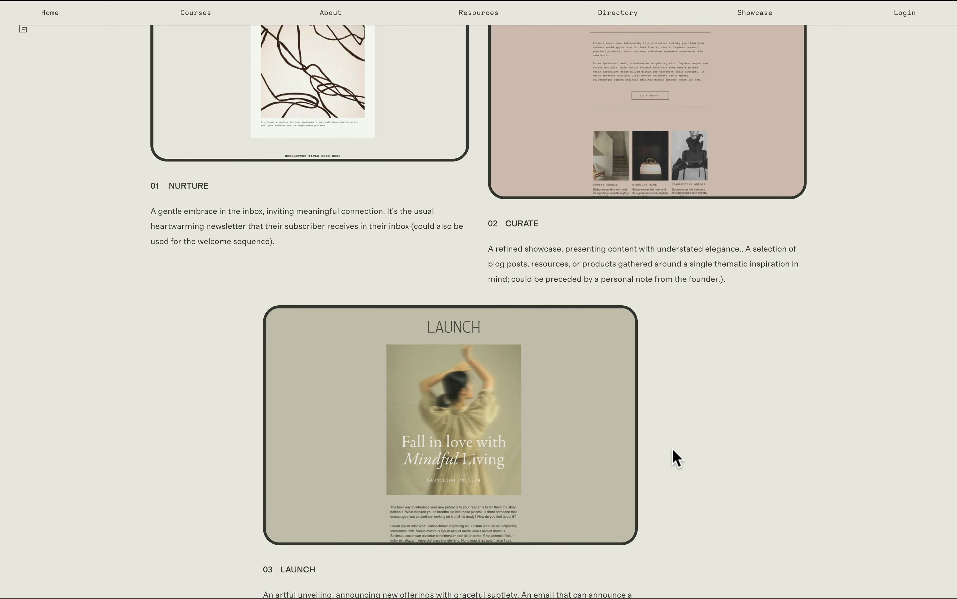
{"action": "scroll", "coordinate": [675, 457], "scroll_direction": "down", "scroll_amount": 1}
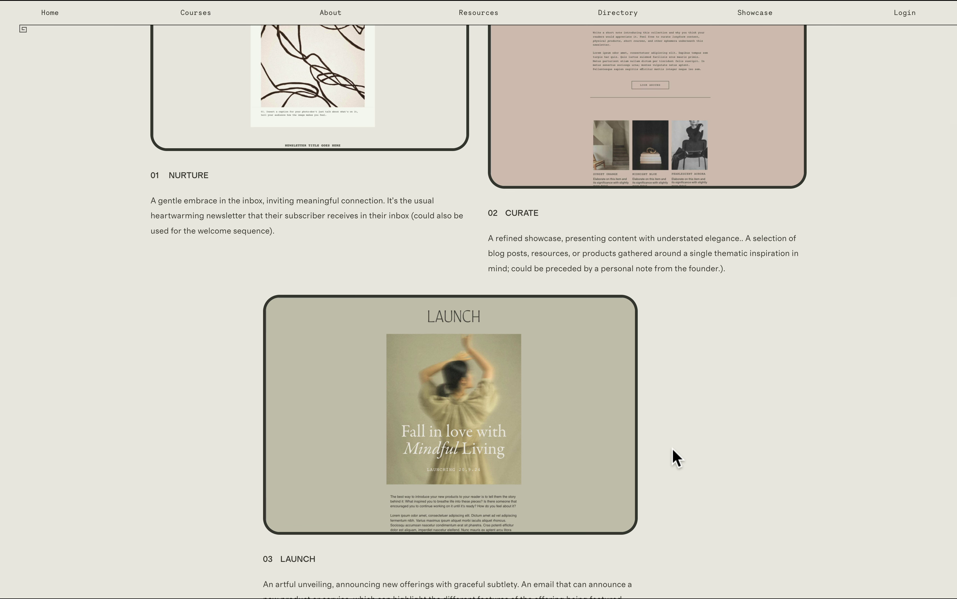
{"action": "scroll", "coordinate": [675, 456], "scroll_direction": "down", "scroll_amount": 2}
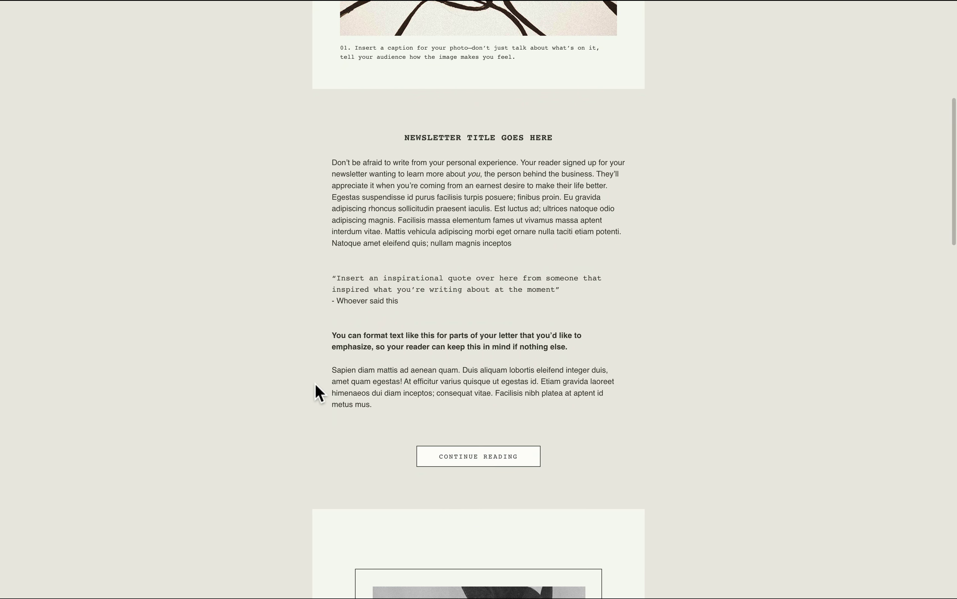
- Scroll down the Nurture template page past its featured entry and journal post grid
{"action": "scroll", "coordinate": [315, 384], "scroll_direction": "down", "scroll_amount": 11}
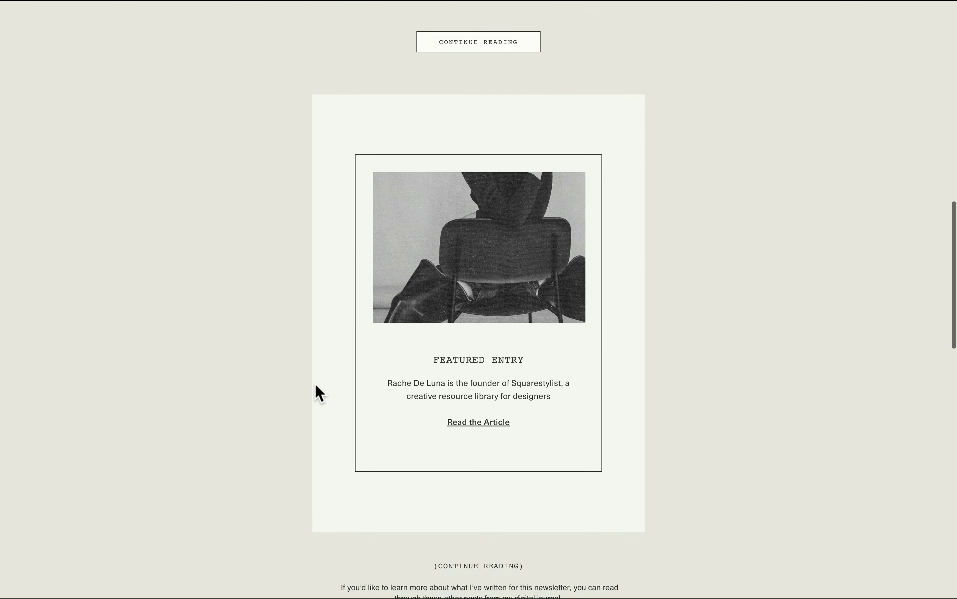
{"action": "scroll", "coordinate": [316, 393], "scroll_direction": "down", "scroll_amount": 12}
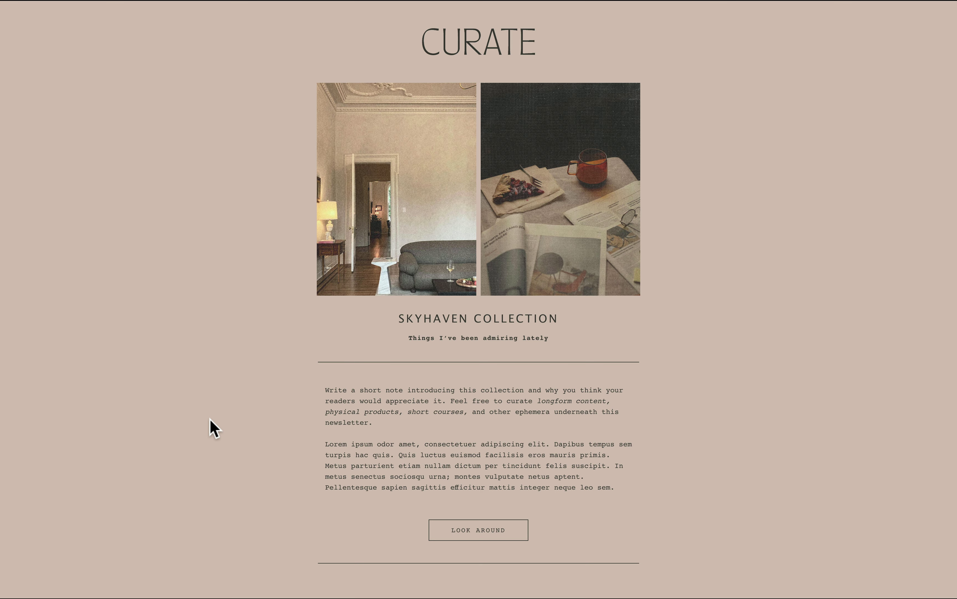
{"action": "scroll", "coordinate": [215, 428], "scroll_direction": "down", "scroll_amount": 9}
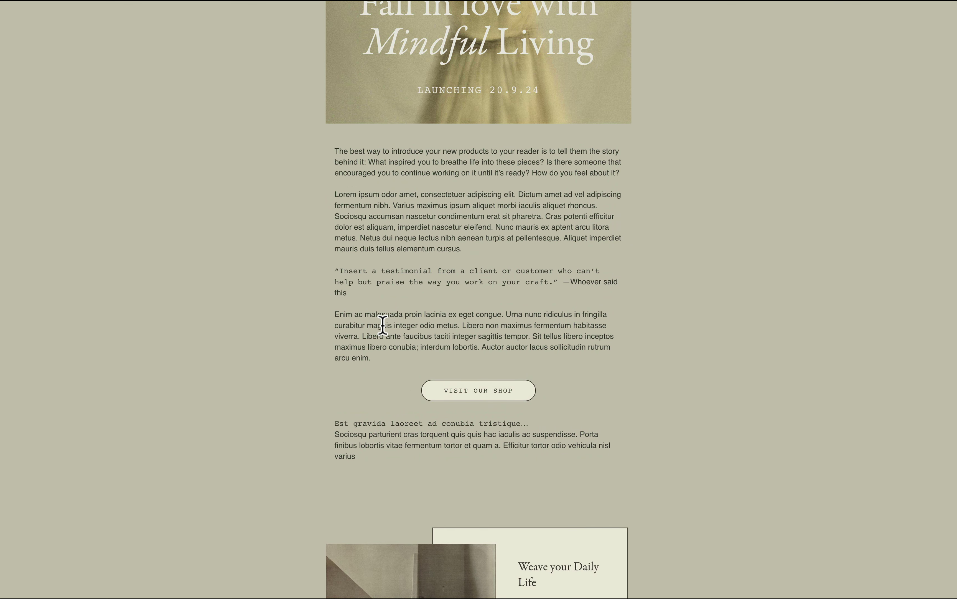
- Scroll through the Launch template page and down the Nurture mockup's journal images
{"action": "scroll", "coordinate": [383, 325], "scroll_direction": "down", "scroll_amount": 5}
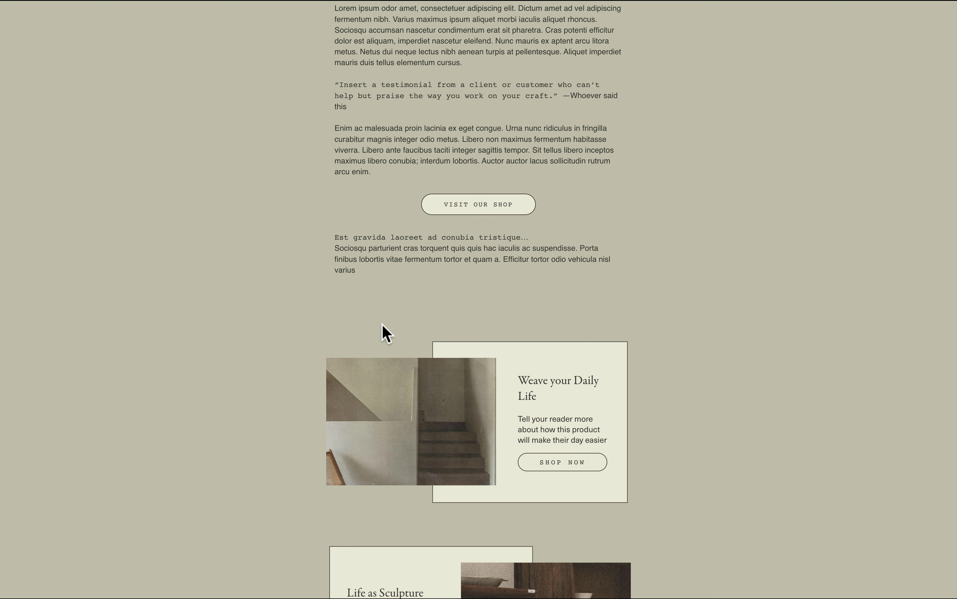
{"action": "scroll", "coordinate": [382, 325], "scroll_direction": "down", "scroll_amount": 7}
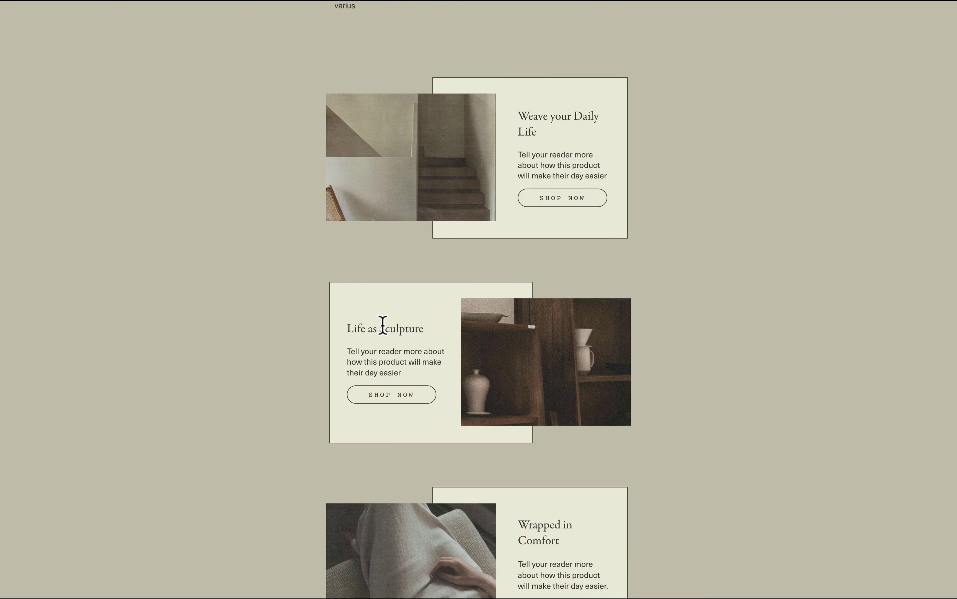
{"action": "scroll", "coordinate": [382, 326], "scroll_direction": "down", "scroll_amount": 1}
{"action": "scroll", "coordinate": [382, 325], "scroll_direction": "down", "scroll_amount": 2}
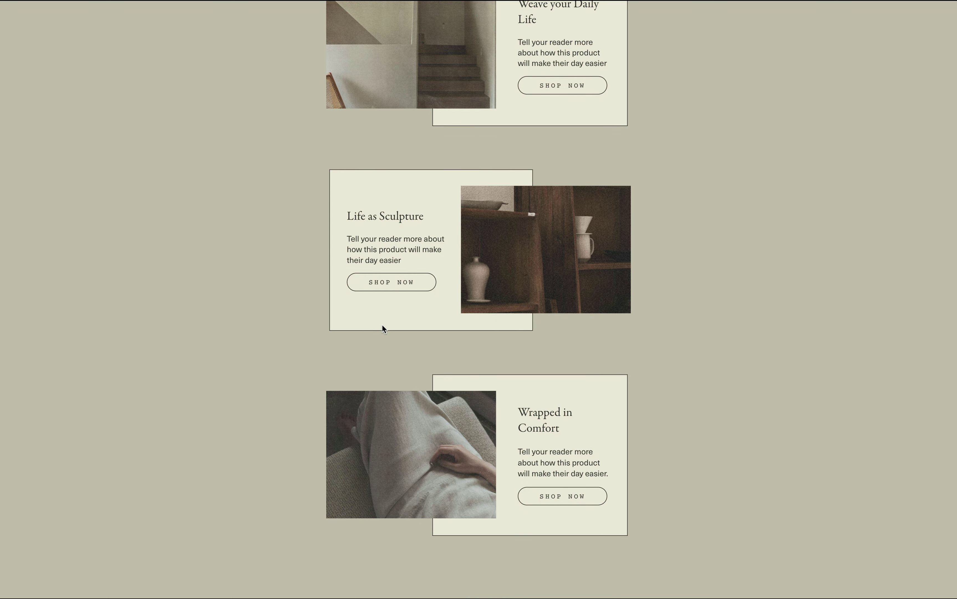
{"action": "scroll", "coordinate": [382, 325], "scroll_direction": "down", "scroll_amount": 6}
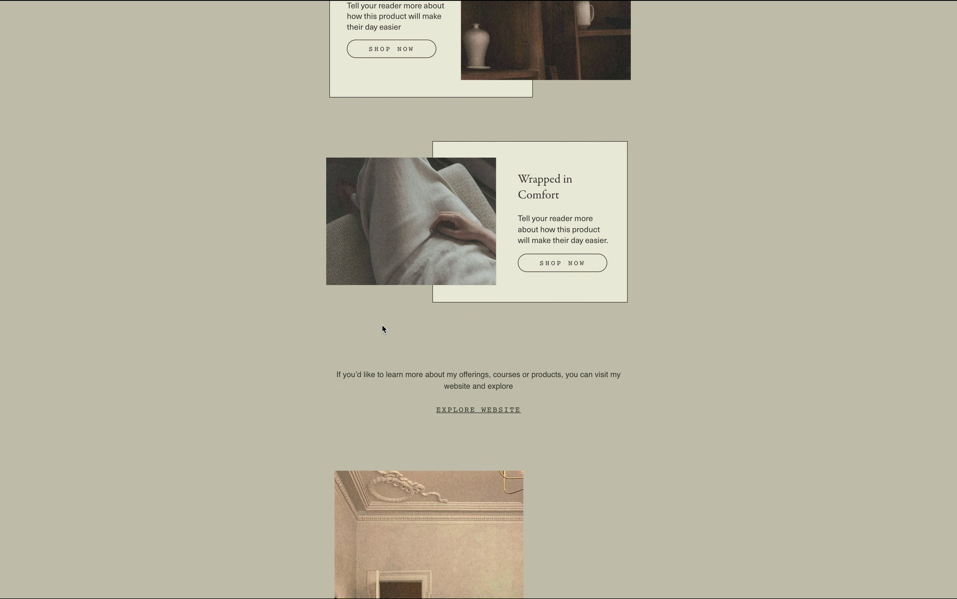
{"action": "scroll", "coordinate": [383, 329], "scroll_direction": "down", "scroll_amount": 3}
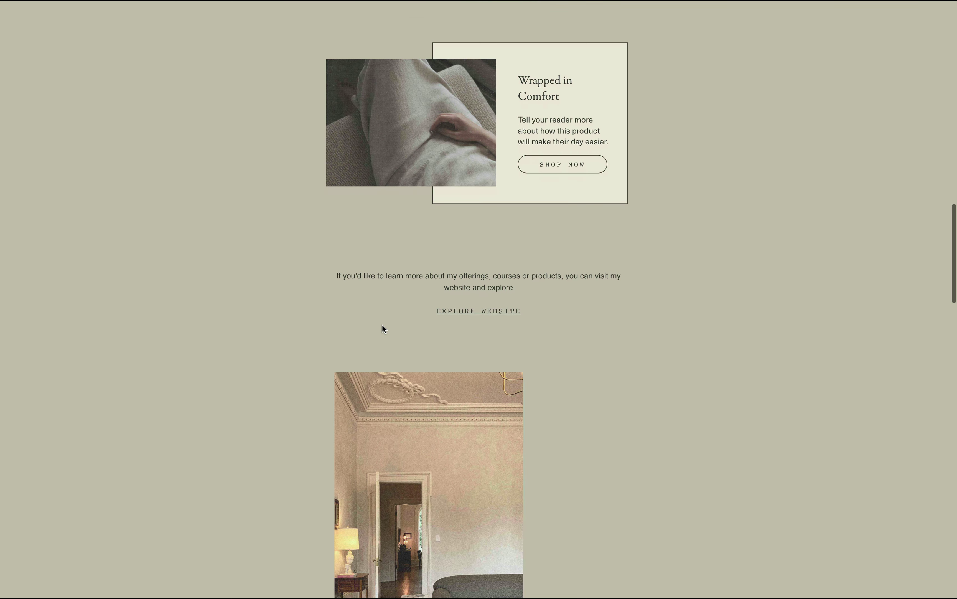
{"action": "scroll", "coordinate": [383, 325], "scroll_direction": "down", "scroll_amount": 15}
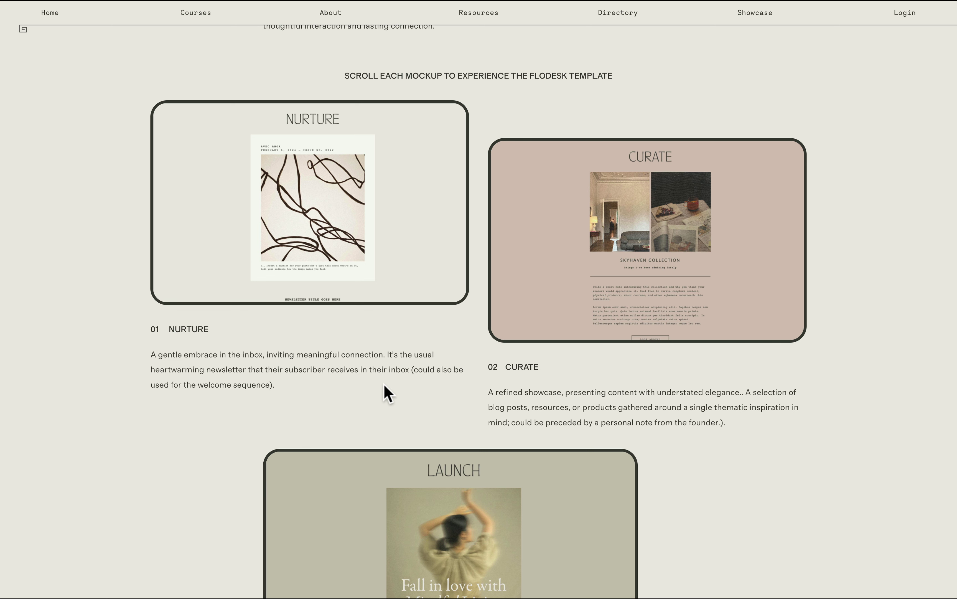
{"action": "scroll", "coordinate": [401, 267], "scroll_direction": "down", "scroll_amount": 5}
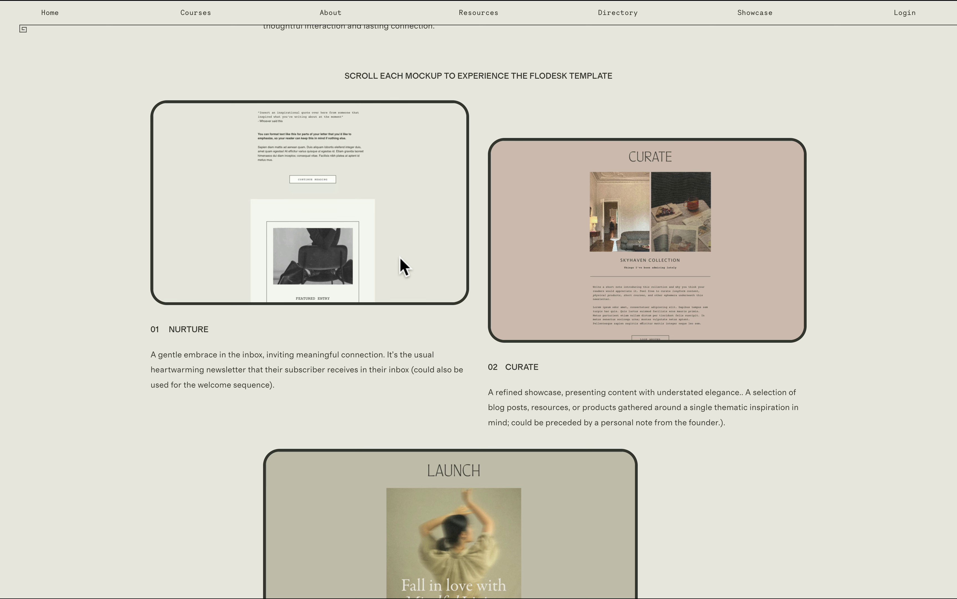
{"action": "scroll", "coordinate": [401, 266], "scroll_direction": "down", "scroll_amount": 5}
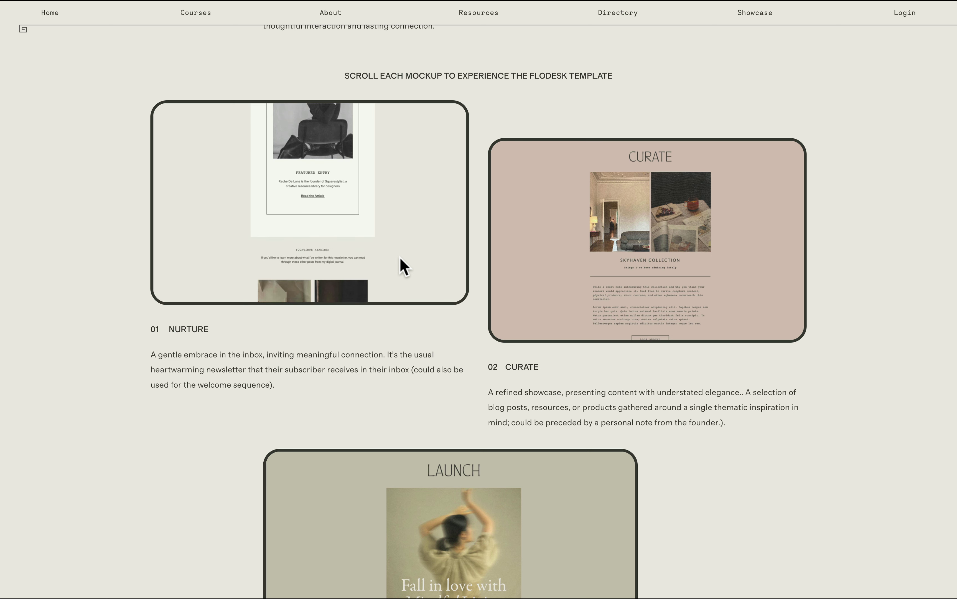
{"action": "scroll", "coordinate": [401, 267], "scroll_direction": "down", "scroll_amount": 6}
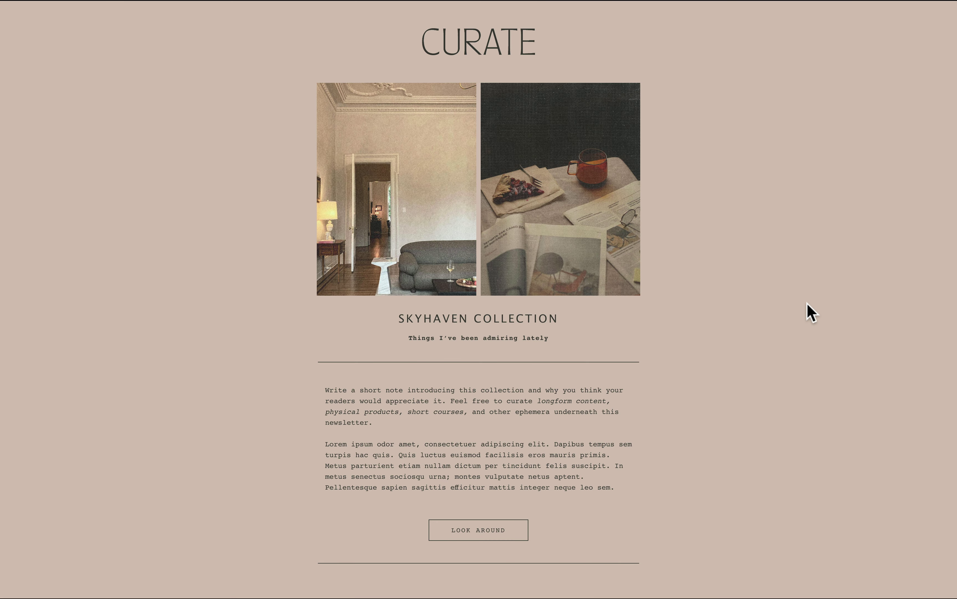
- Scroll through the Curate and Launch template pages to reach the Nourish Retreat template
{"action": "scroll", "coordinate": [810, 313], "scroll_direction": "down", "scroll_amount": 8}
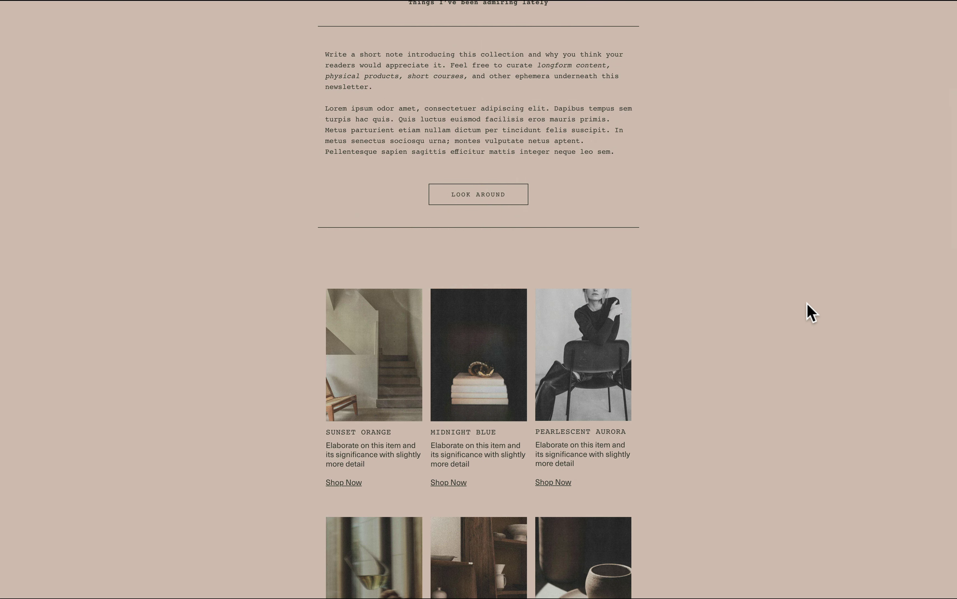
{"action": "scroll", "coordinate": [810, 313], "scroll_direction": "down", "scroll_amount": 2}
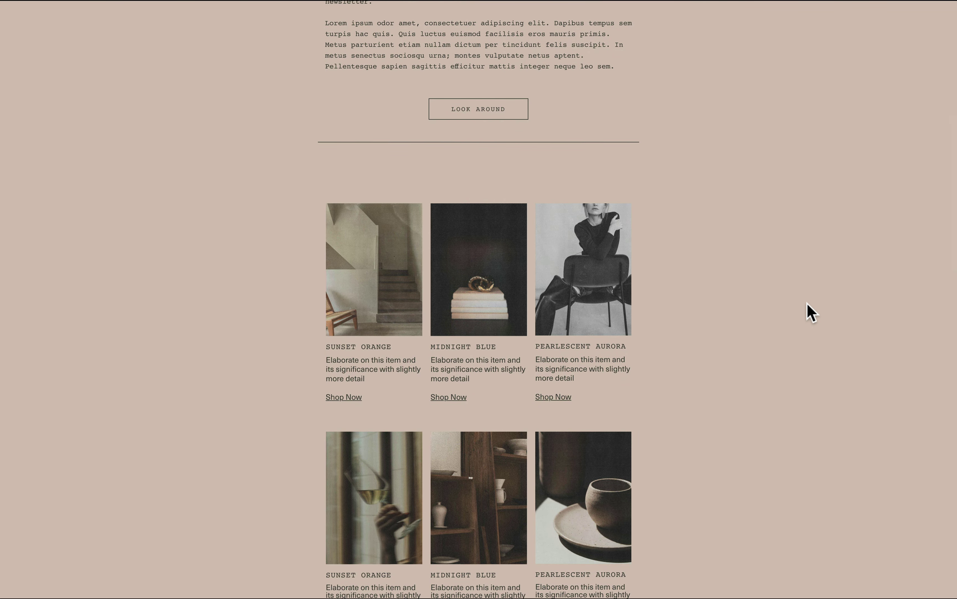
{"action": "scroll", "coordinate": [810, 313], "scroll_direction": "down", "scroll_amount": 3}
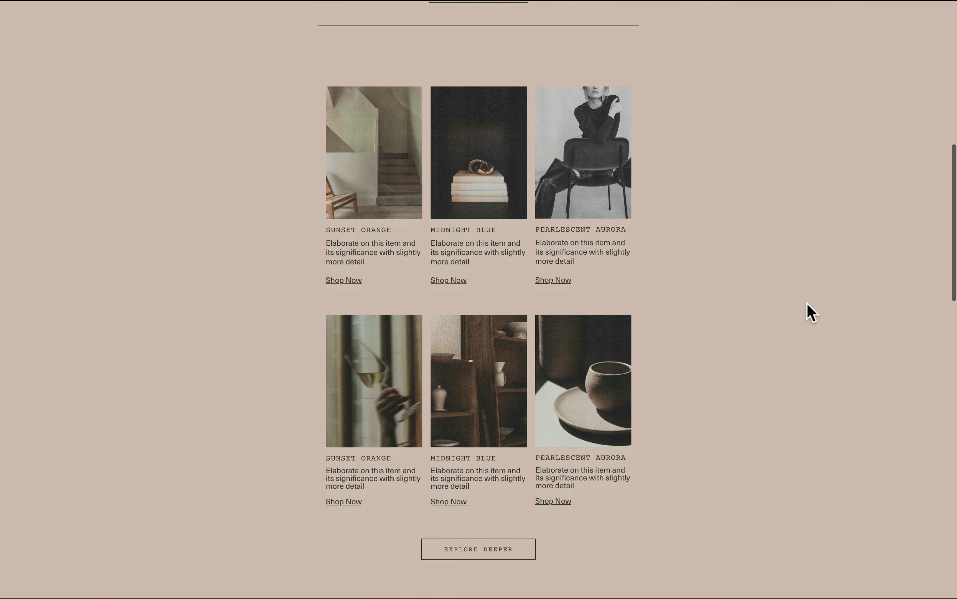
{"action": "scroll", "coordinate": [810, 313], "scroll_direction": "down", "scroll_amount": 4}
{"action": "scroll", "coordinate": [810, 313], "scroll_direction": "down", "scroll_amount": 8}
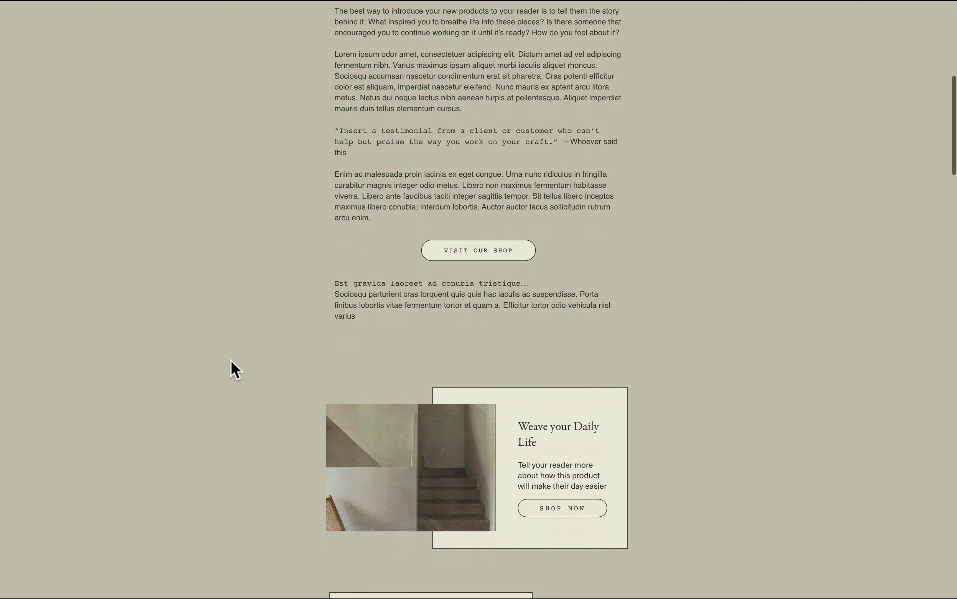
{"action": "scroll", "coordinate": [235, 370], "scroll_direction": "down", "scroll_amount": 8}
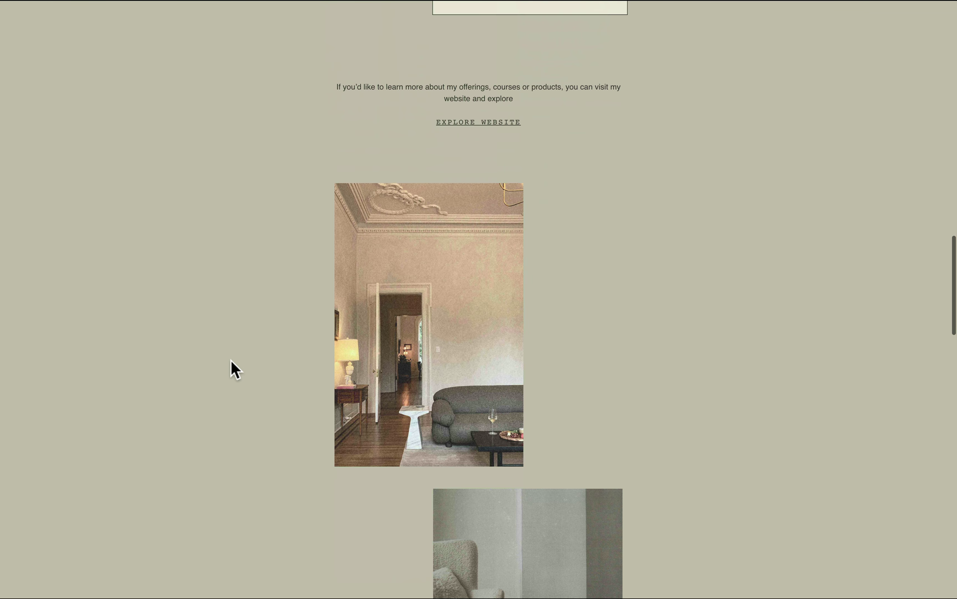
{"action": "scroll", "coordinate": [235, 371], "scroll_direction": "down", "scroll_amount": 9}
{"action": "scroll", "coordinate": [234, 370], "scroll_direction": "down", "scroll_amount": 15}
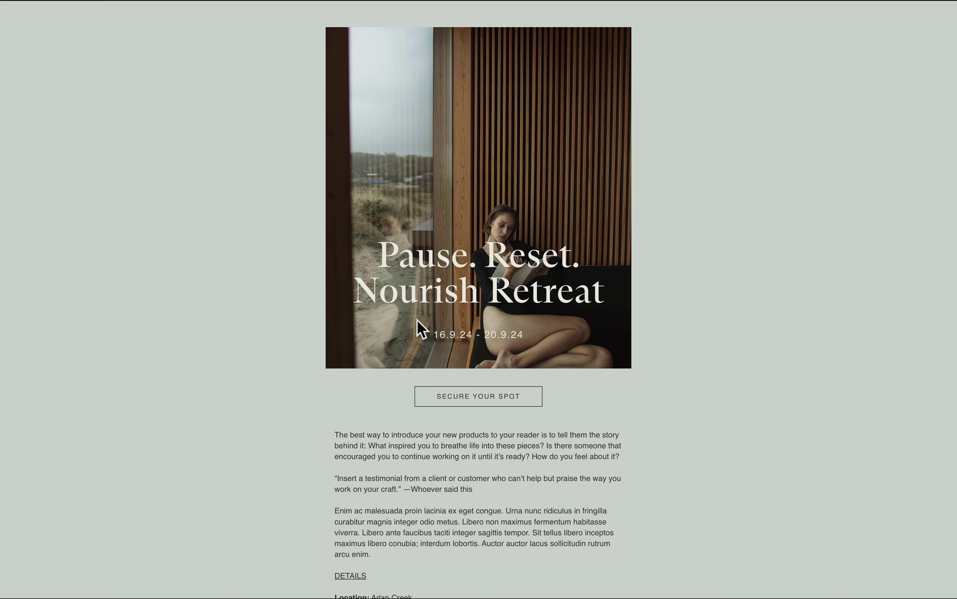
- Scroll the retreat page down to its Arlan Creek, August 16 - 20, $2999 details
{"action": "scroll", "coordinate": [418, 321], "scroll_direction": "down", "scroll_amount": 2}
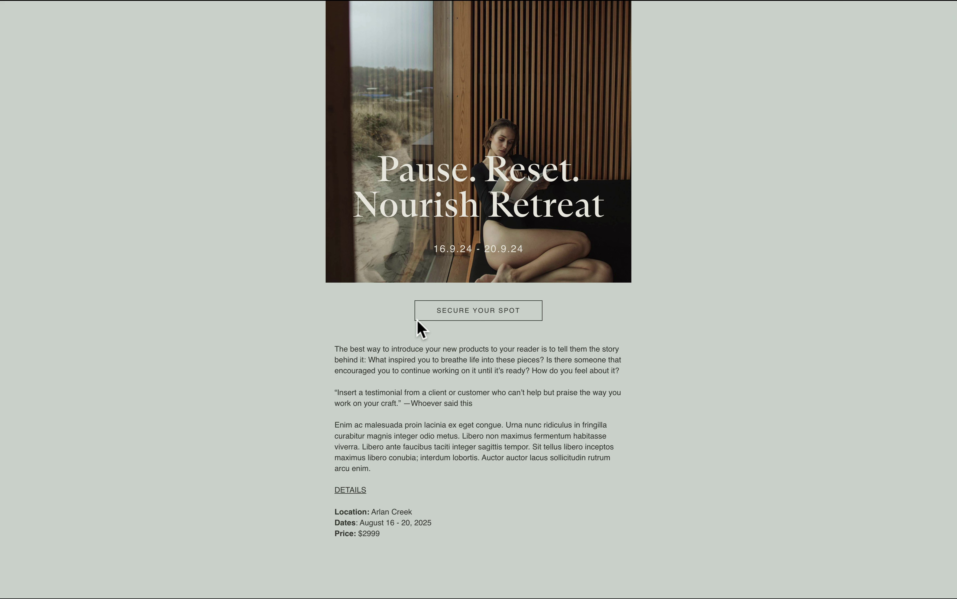
{"action": "scroll", "coordinate": [421, 328], "scroll_direction": "down", "scroll_amount": 2}
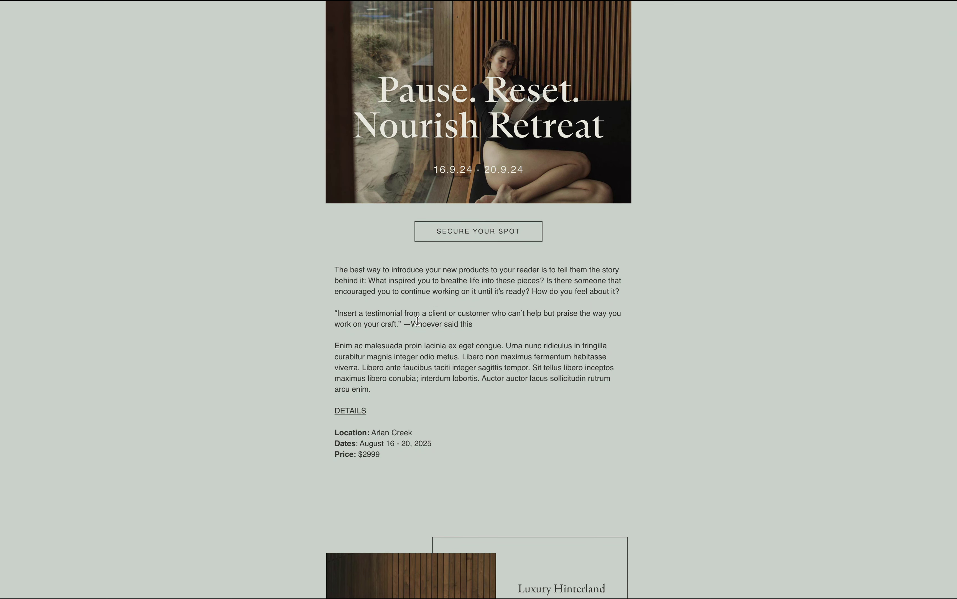
{"action": "scroll", "coordinate": [417, 320], "scroll_direction": "down", "scroll_amount": 20}
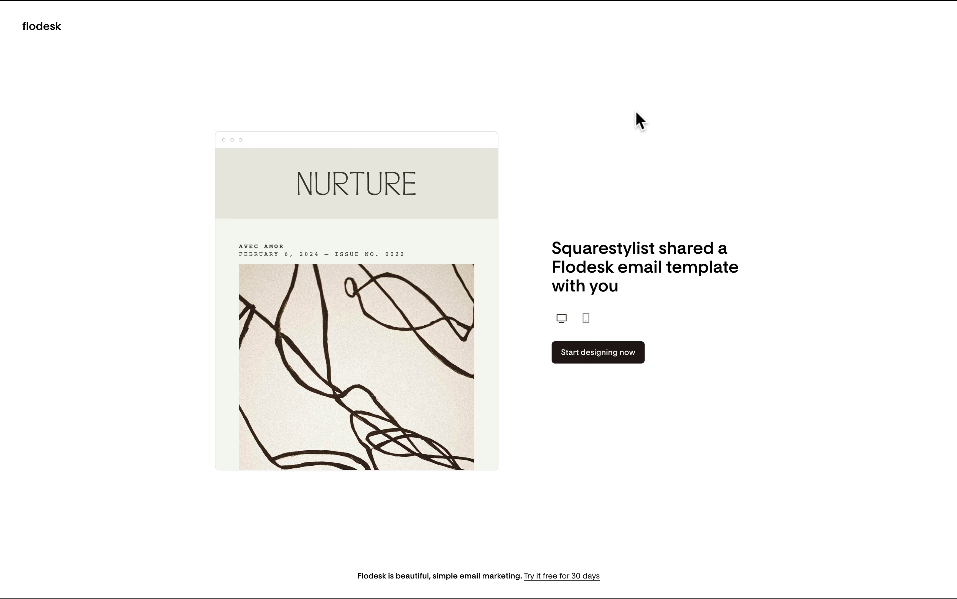
- Preview the Nurture template's mobile layout, then start designing an email from it
{"action": "left_click", "coordinate": [588, 322]}
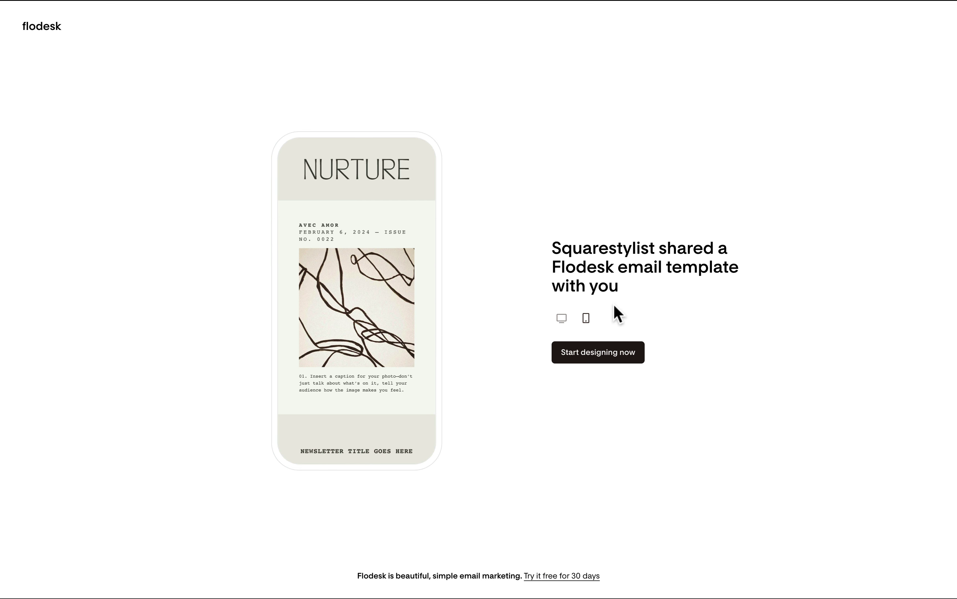
{"action": "left_click", "coordinate": [629, 368]}
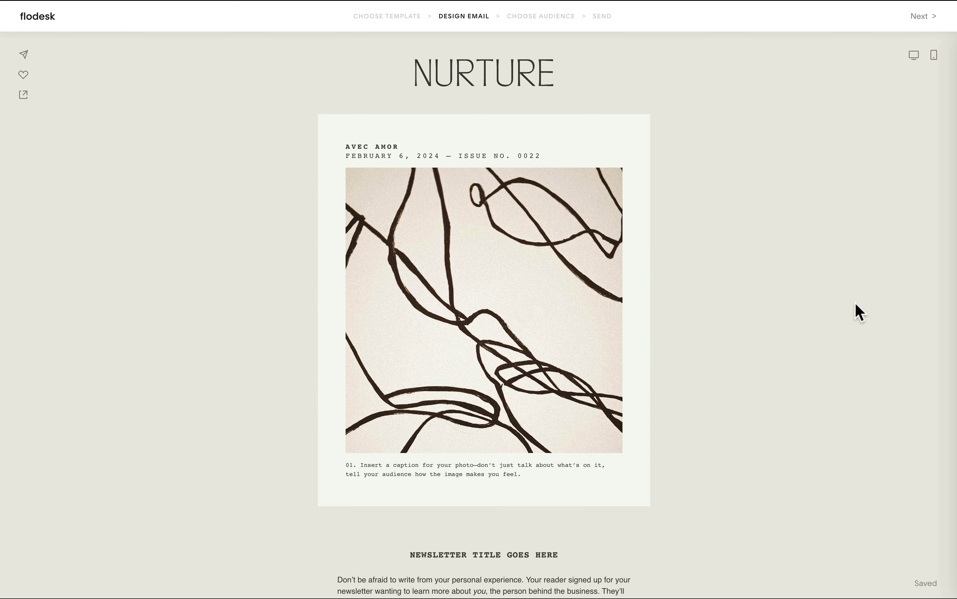
- Review the email, then select the top line-drawing image to show its 600 width setting
{"action": "scroll", "coordinate": [636, 276], "scroll_direction": "down", "scroll_amount": 3}
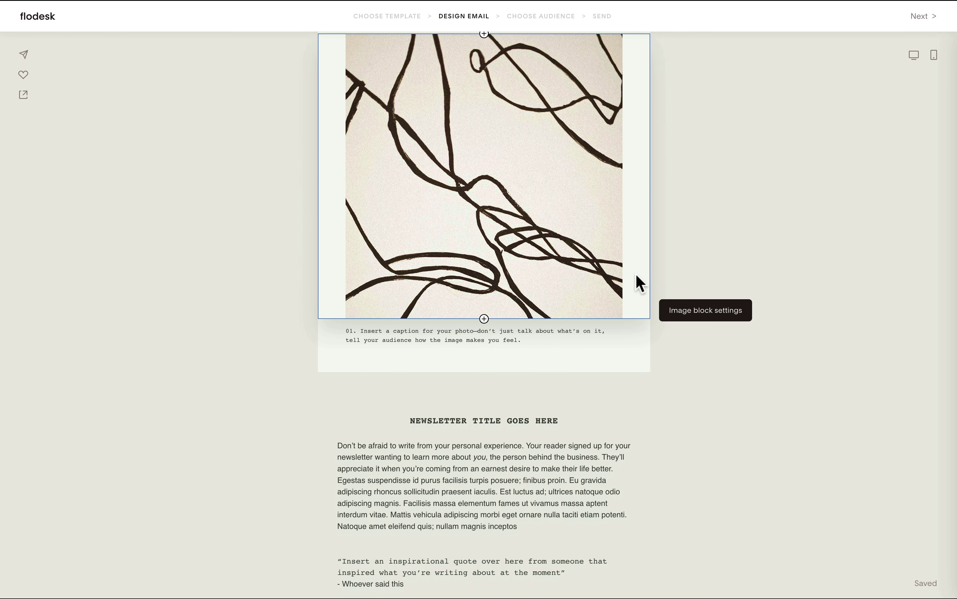
{"action": "scroll", "coordinate": [637, 276], "scroll_direction": "down", "scroll_amount": 7}
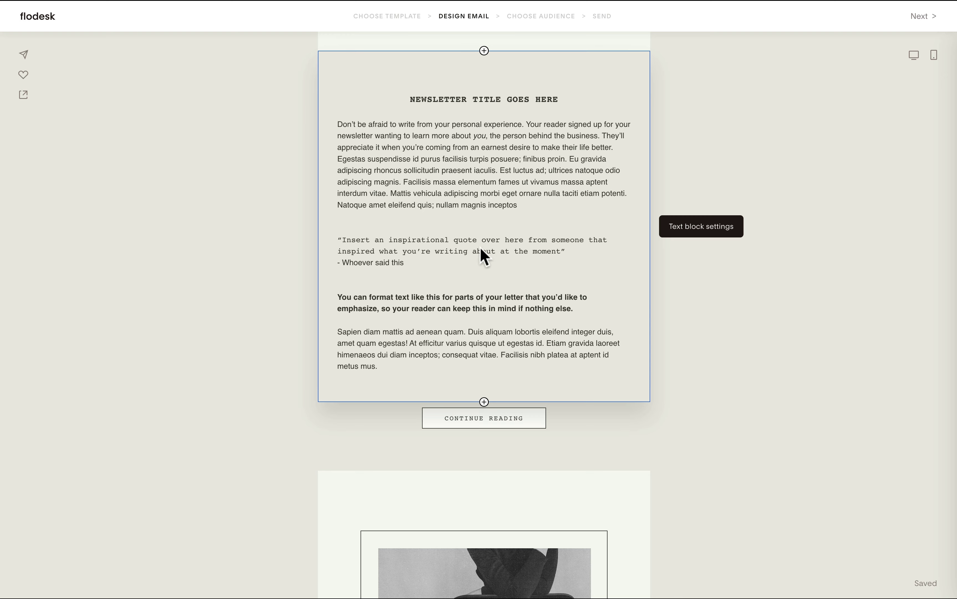
{"action": "scroll", "coordinate": [484, 341], "scroll_direction": "down", "scroll_amount": 6}
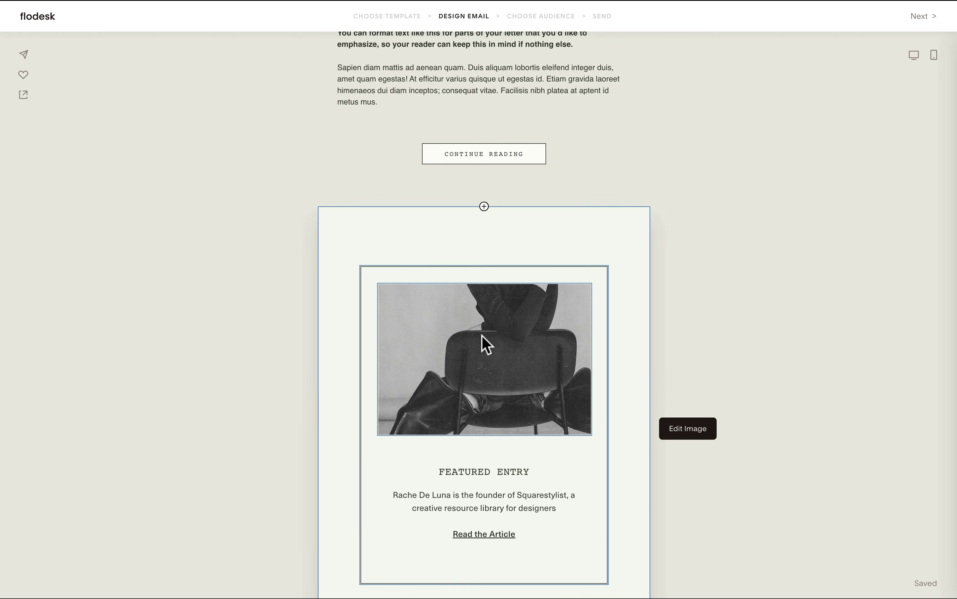
{"action": "scroll", "coordinate": [482, 341], "scroll_direction": "up", "scroll_amount": 16}
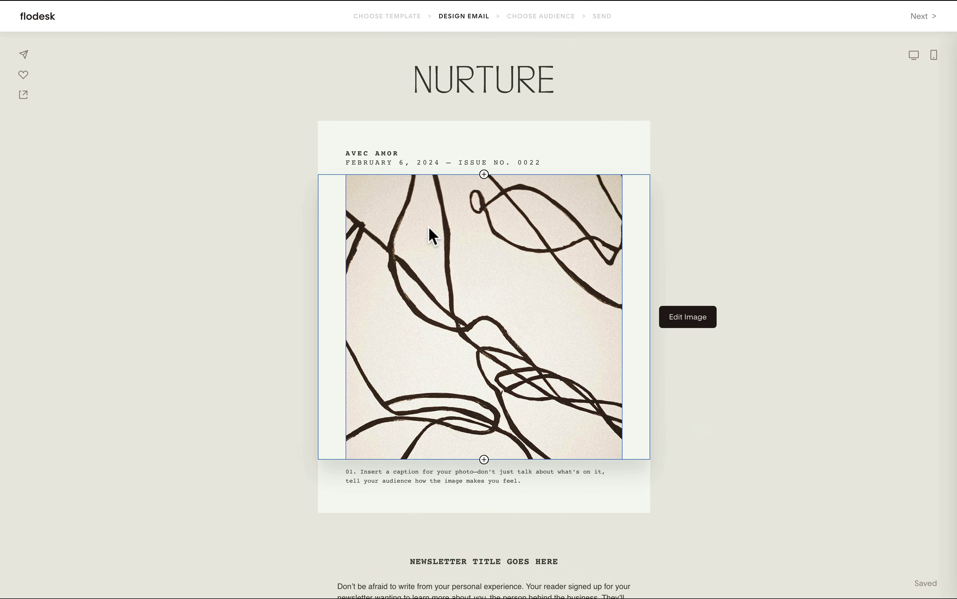
{"action": "left_click", "coordinate": [430, 228]}
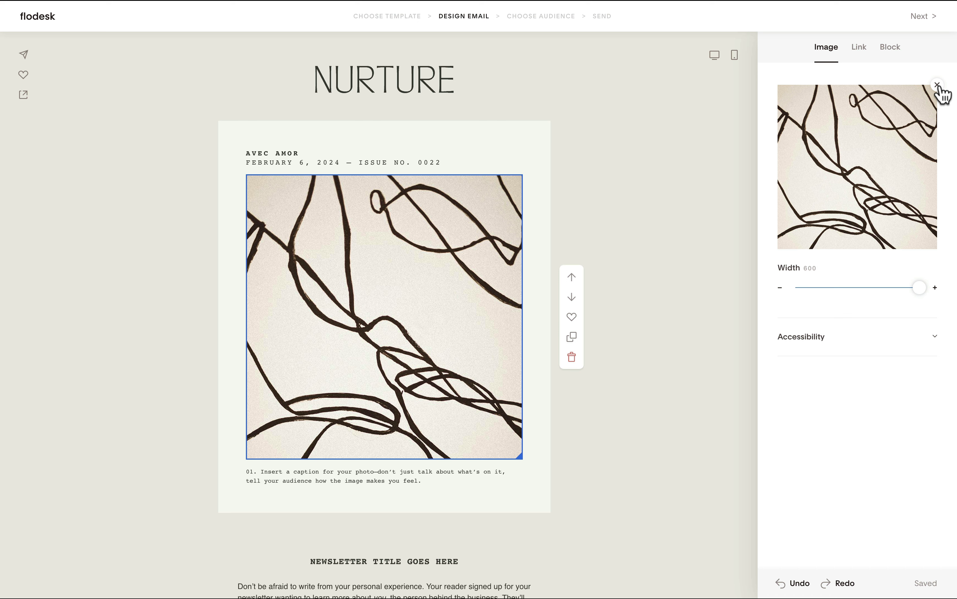
- Select the NURTURE heading and open the block picker, closing it without adding a block
{"action": "left_click", "coordinate": [511, 90]}
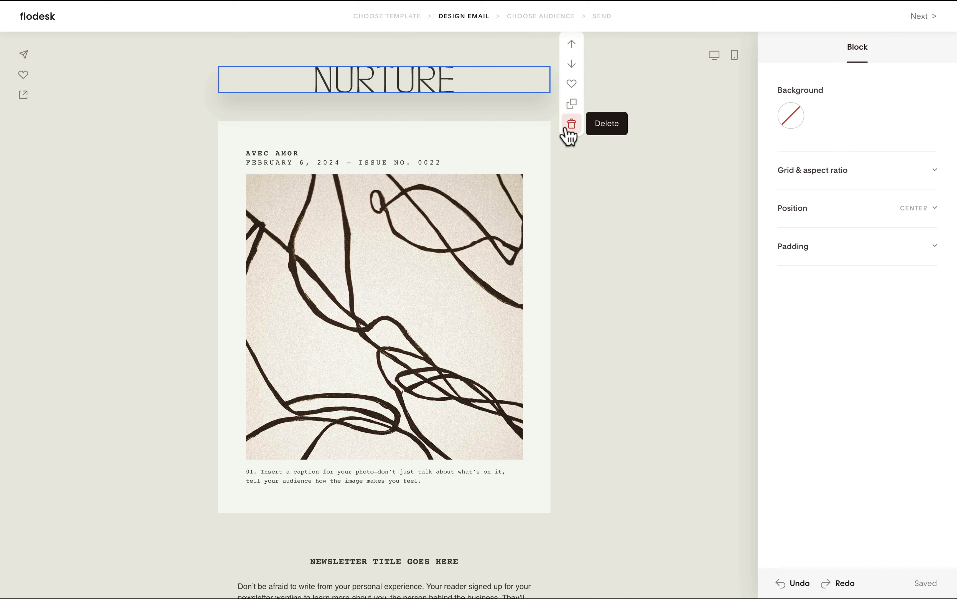
{"action": "left_click", "coordinate": [385, 67]}
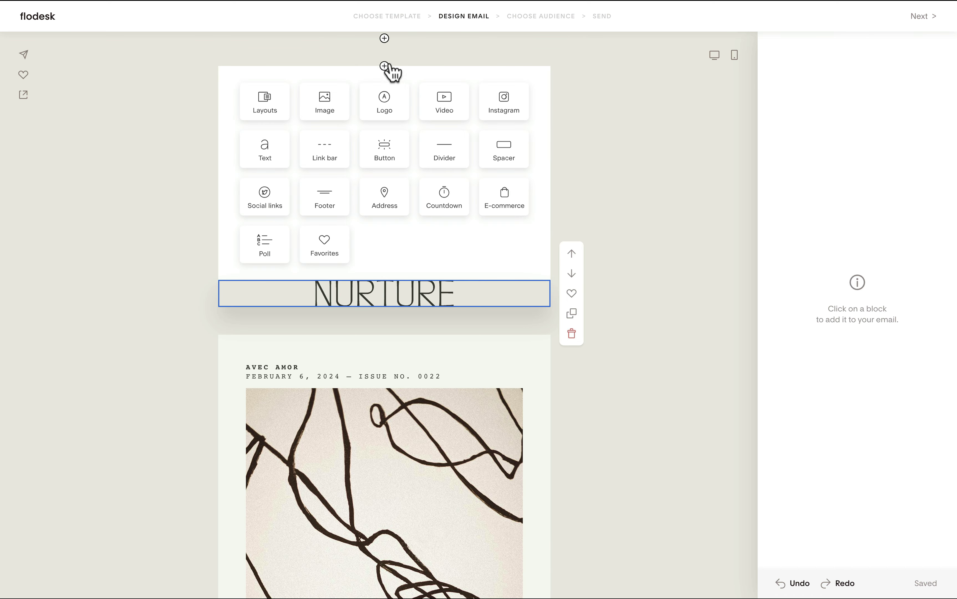
{"action": "left_click", "coordinate": [714, 87]}
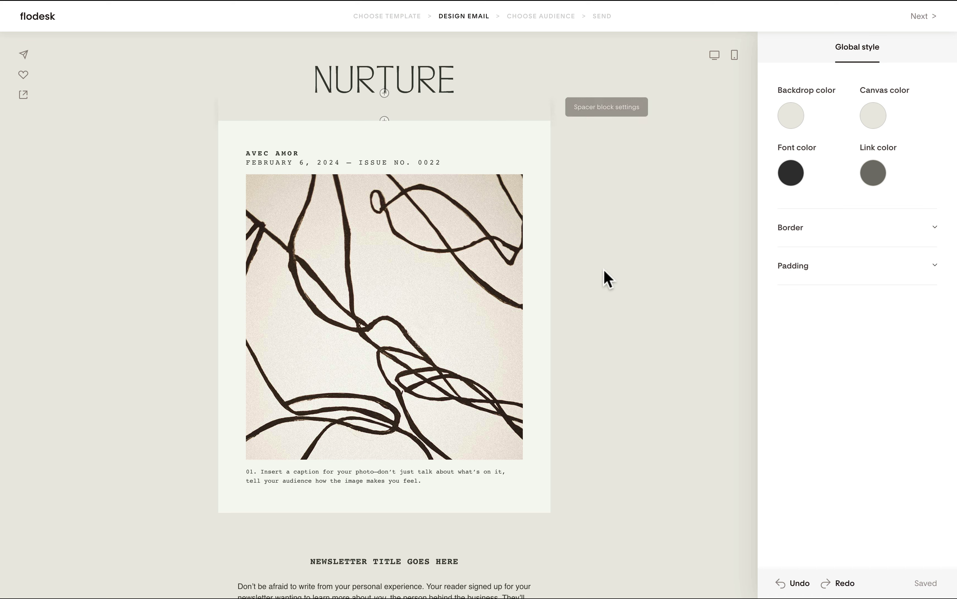
- Set the email's canvas colour to pale pink #F9E6DC
{"action": "left_click", "coordinate": [874, 119]}
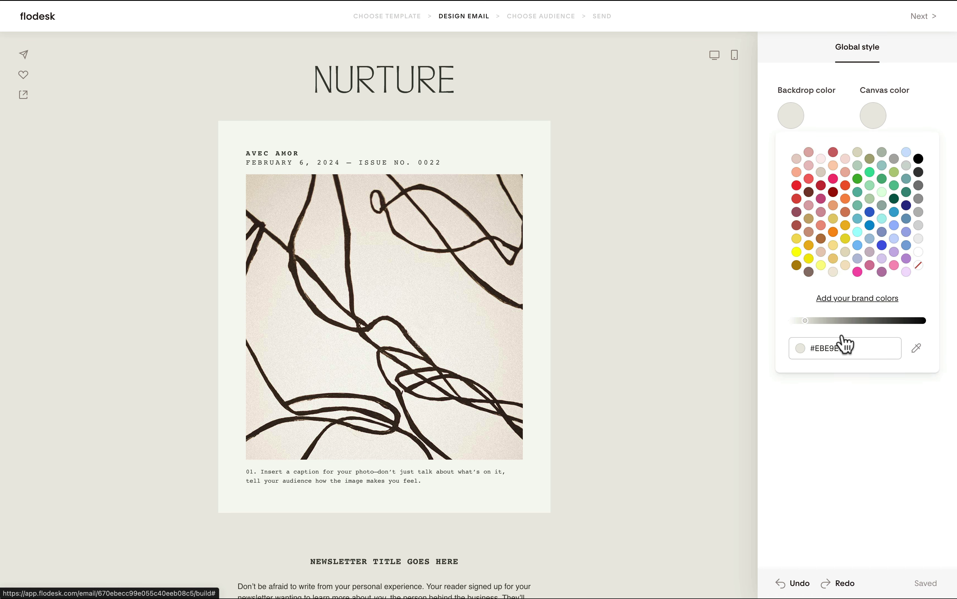
{"action": "left_click", "coordinate": [819, 352]}
{"action": "type", "text": "#F9E6DC"}
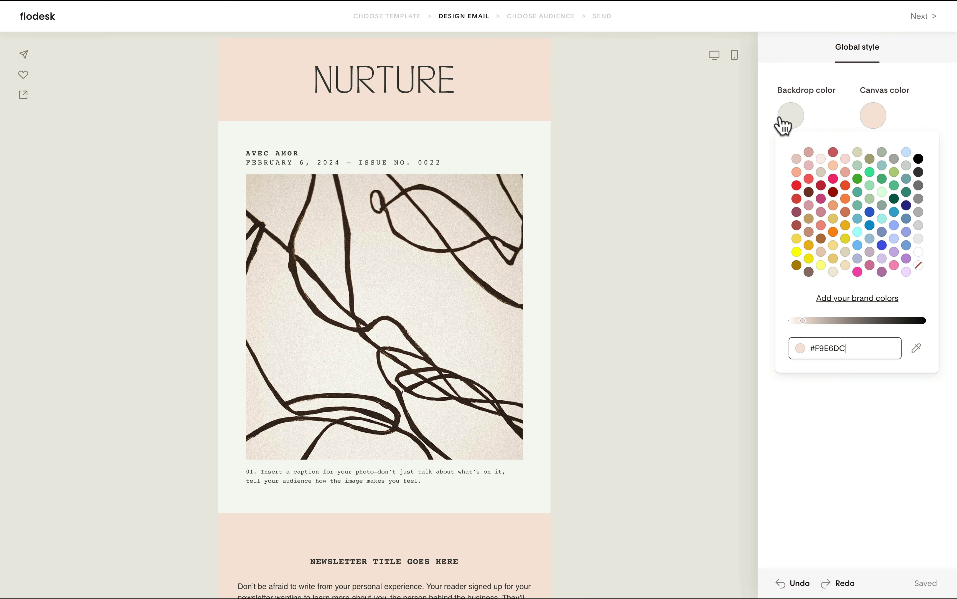
{"action": "left_click", "coordinate": [791, 119]}
{"action": "left_click", "coordinate": [794, 123]}
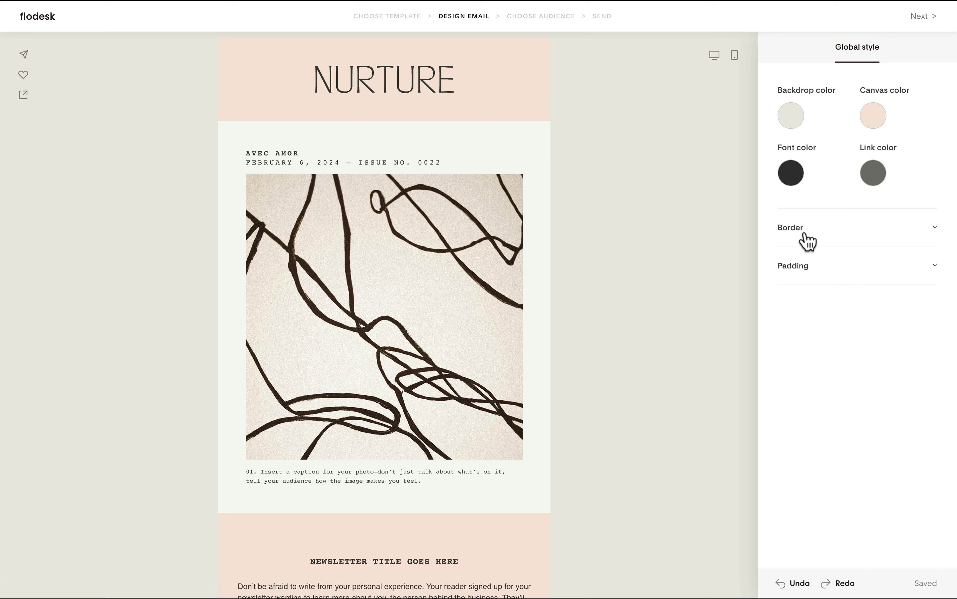
- Replace the backdrop colour's hex value with #F9E6DC to match the canvas
{"action": "left_click", "coordinate": [788, 119]}
{"action": "left_click_drag", "start_coordinate": [810, 348], "coordinate": [822, 352]}
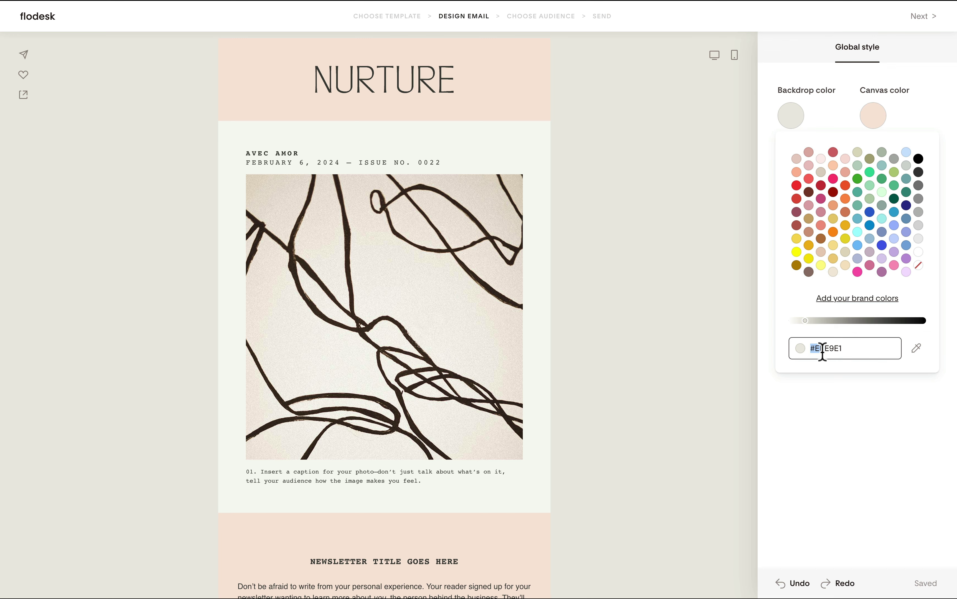
{"action": "double_click", "coordinate": [823, 348]}
{"action": "key", "text": "BackSpace"}
{"action": "type", "text": "F9E6DC"}
- Dismiss the personalization announcement and check the header, image and caption blocks
{"action": "left_click", "coordinate": [535, 148]}
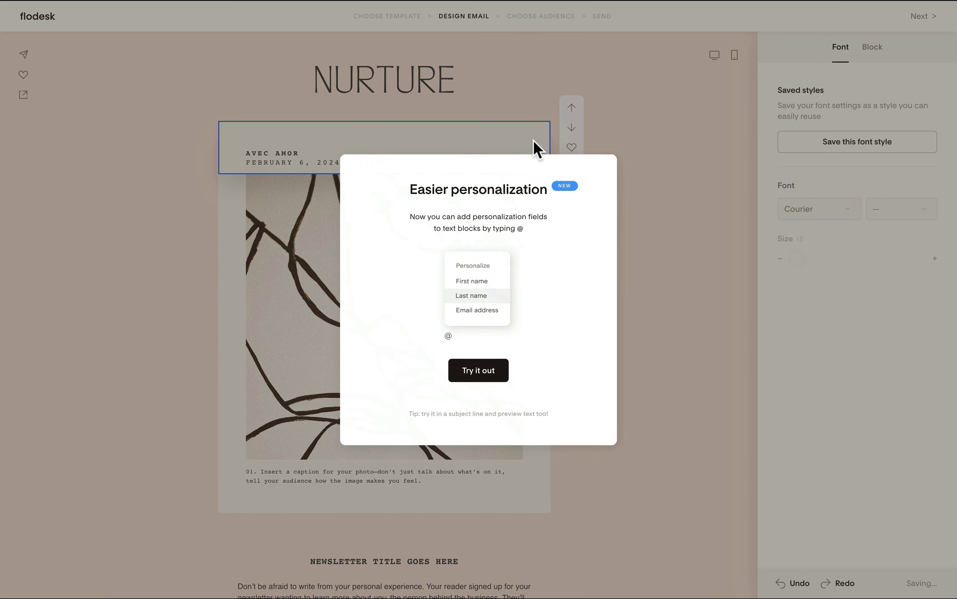
{"action": "left_click", "coordinate": [656, 289]}
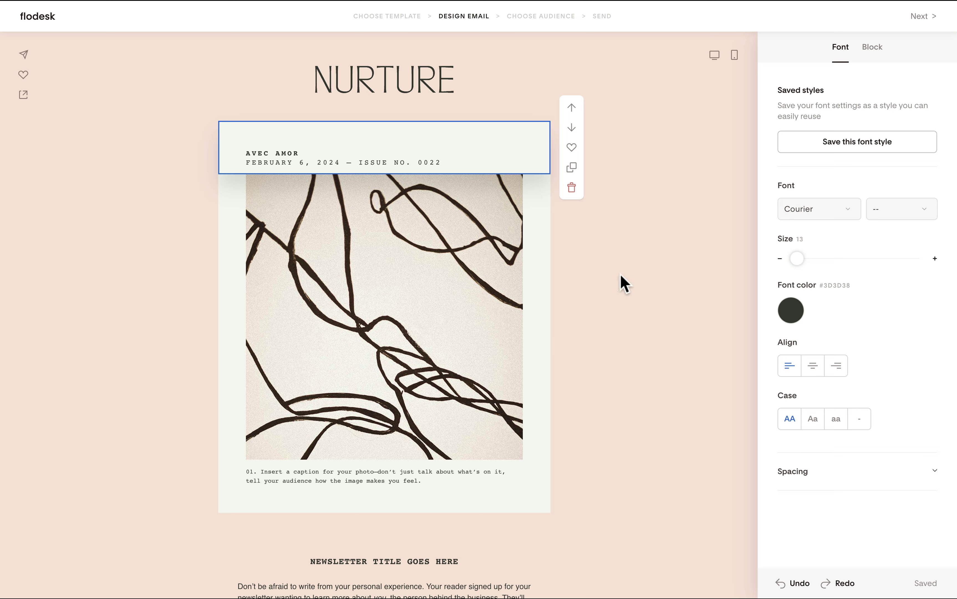
{"action": "left_click", "coordinate": [542, 233]}
{"action": "left_click", "coordinate": [546, 495]}
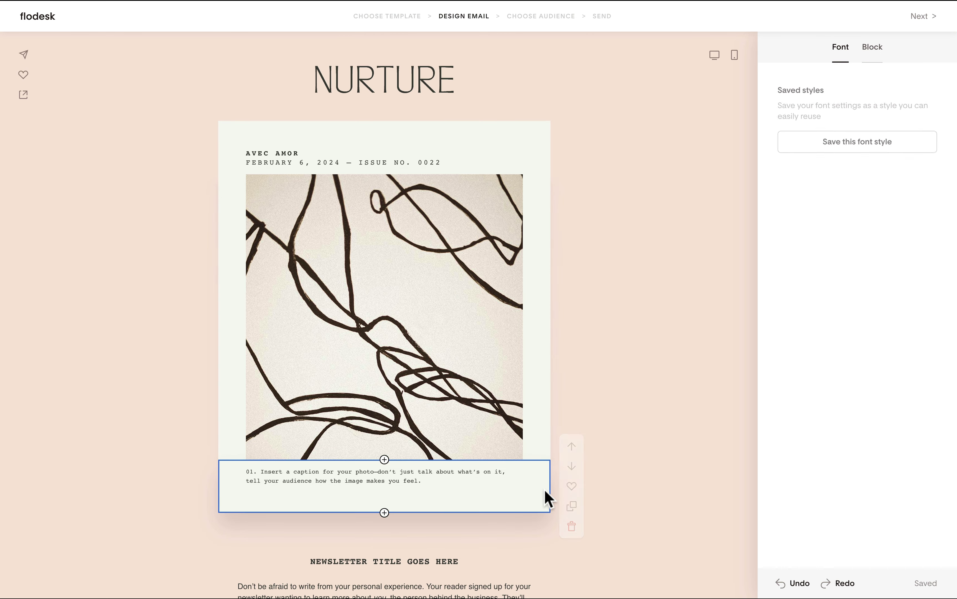
{"action": "left_click", "coordinate": [673, 273]}
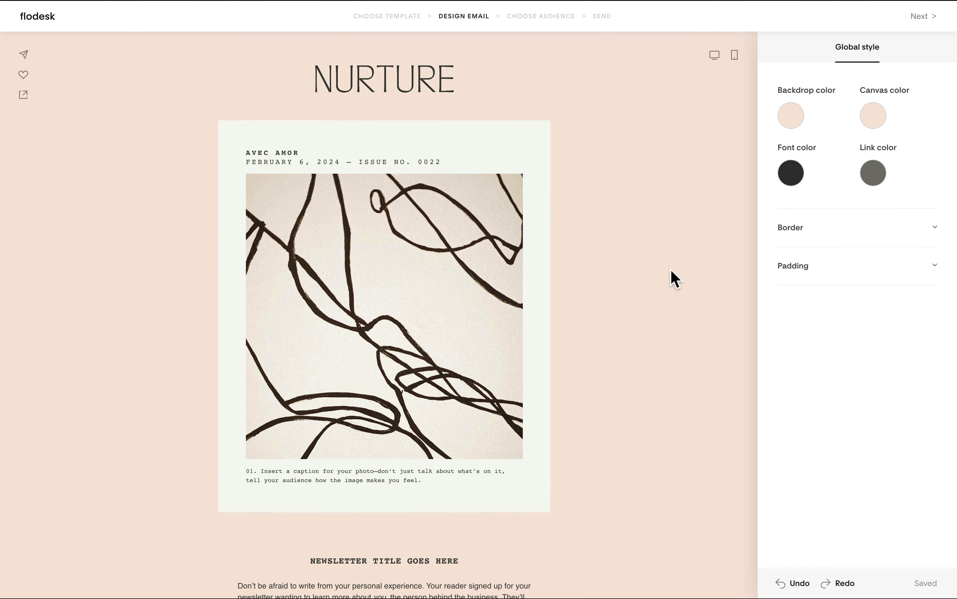
{"action": "scroll", "coordinate": [674, 278], "scroll_direction": "down", "scroll_amount": 5}
{"action": "left_click", "coordinate": [491, 339]}
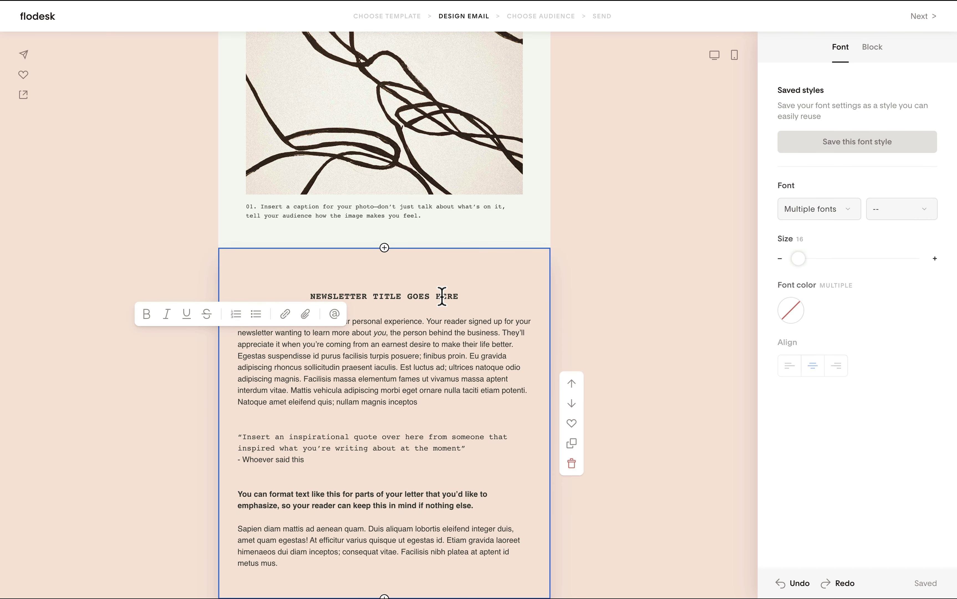
{"action": "left_click", "coordinate": [463, 295]}
{"action": "left_click_drag", "start_coordinate": [464, 295], "coordinate": [292, 299]}
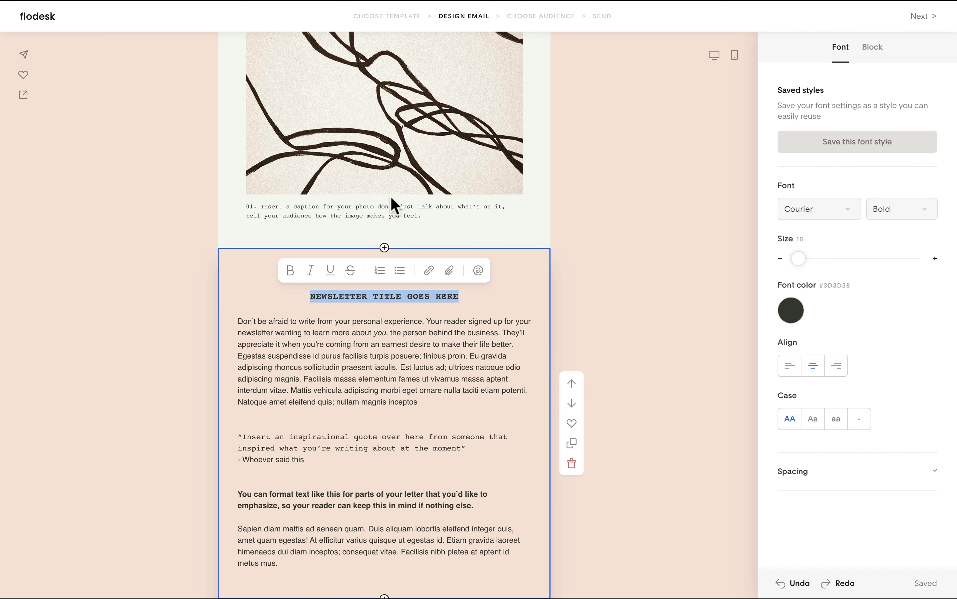
{"action": "left_click", "coordinate": [838, 226]}
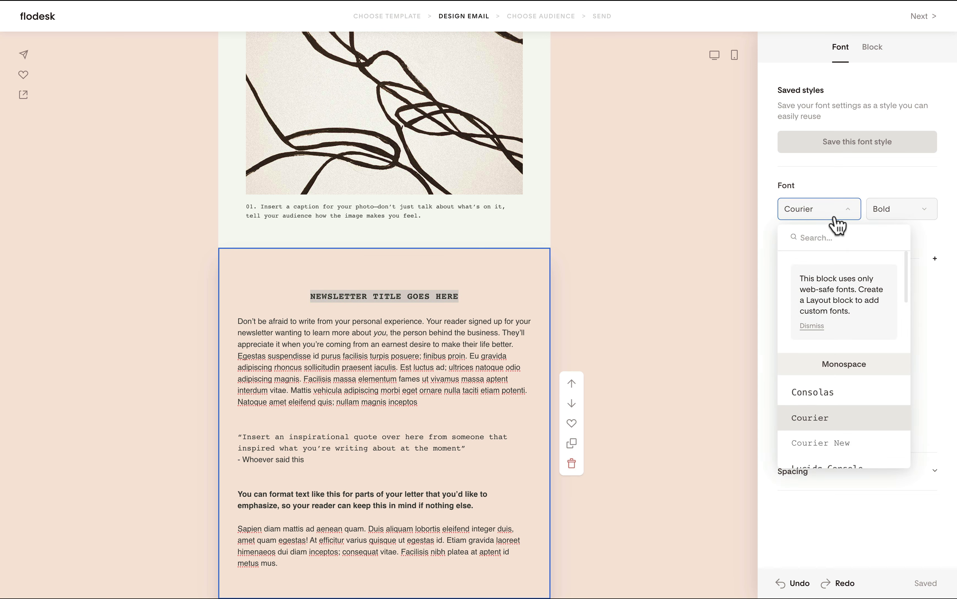
{"action": "scroll", "coordinate": [856, 393], "scroll_direction": "down", "scroll_amount": 3}
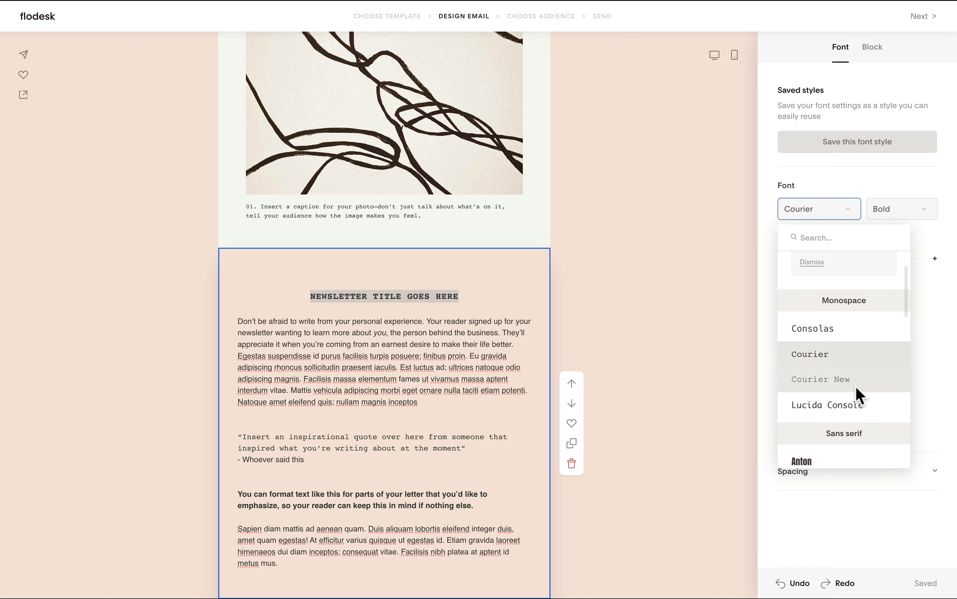
{"action": "left_click", "coordinate": [651, 256]}
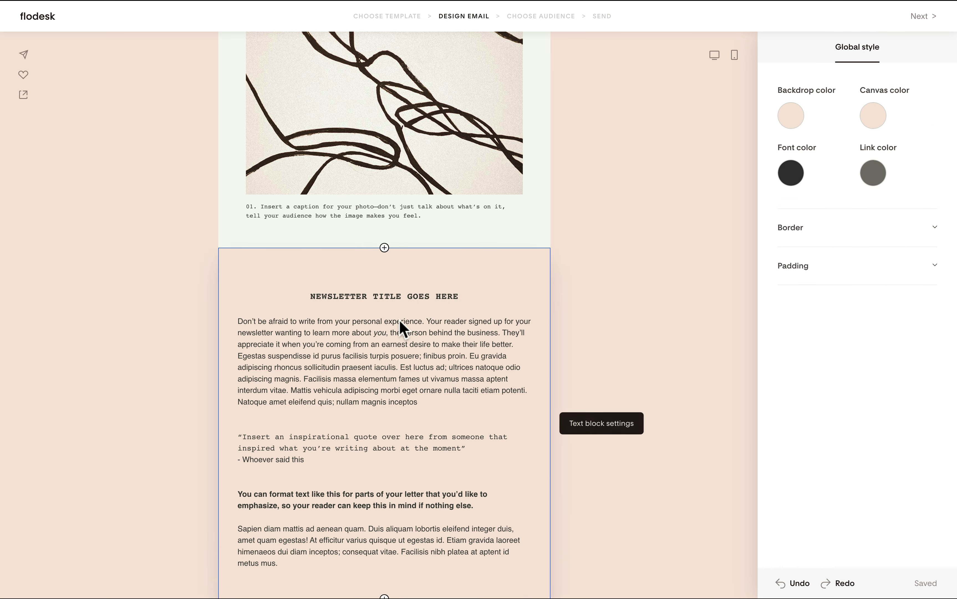
- Save the CONTINUE READING button block to favorites
{"action": "scroll", "coordinate": [399, 322], "scroll_direction": "down", "scroll_amount": 10}
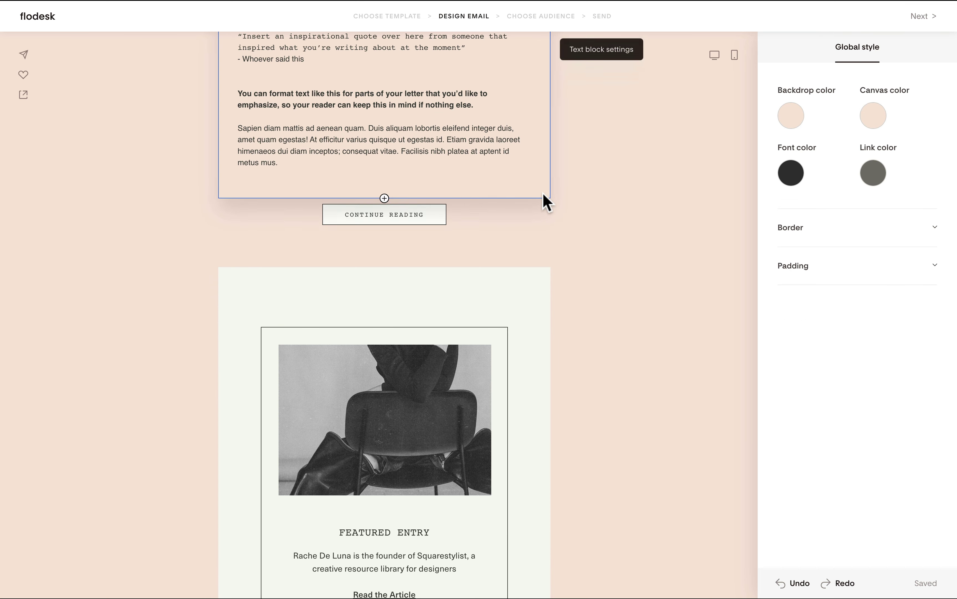
{"action": "left_click", "coordinate": [520, 226]}
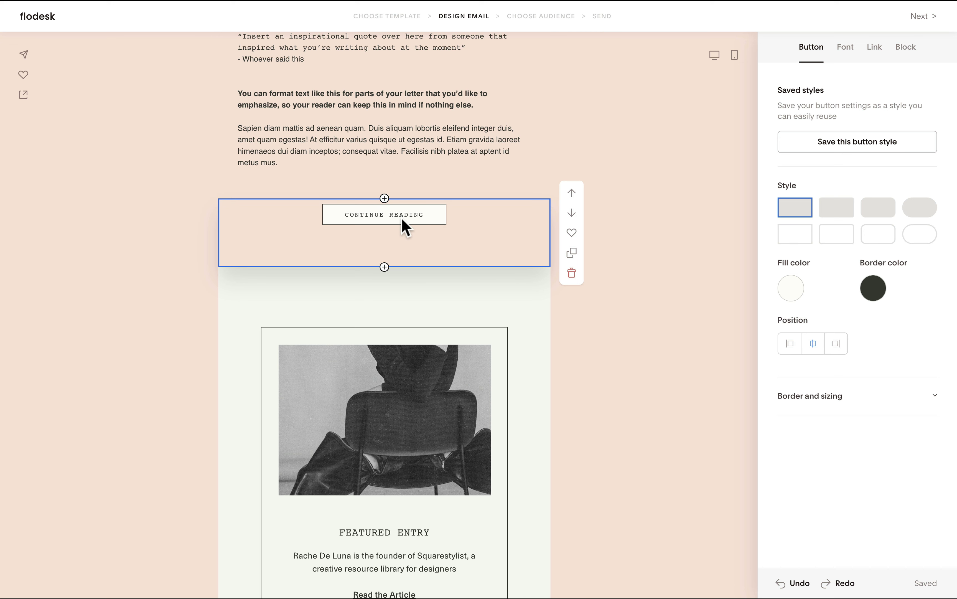
{"action": "left_click", "coordinate": [573, 233]}
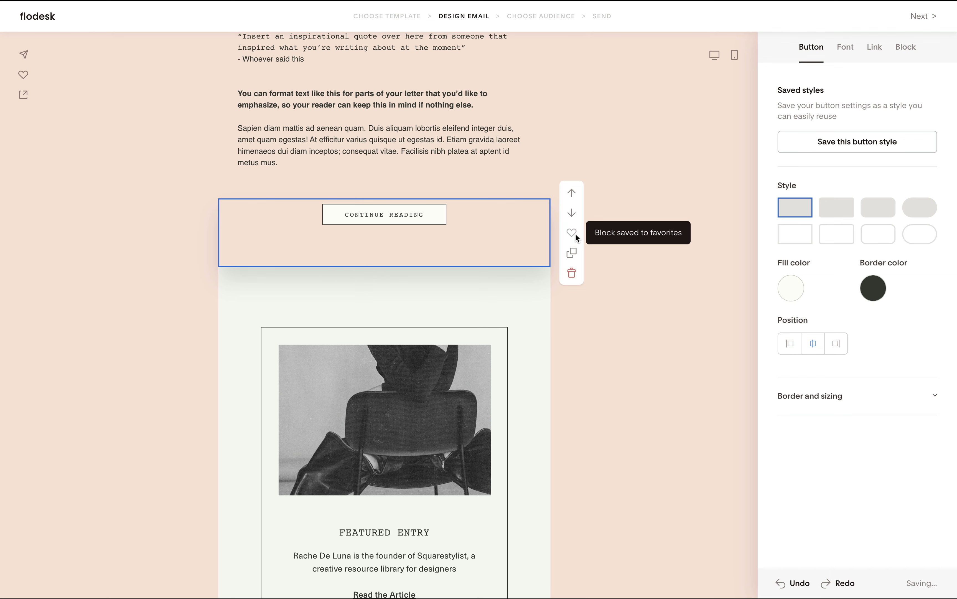
{"action": "left_click", "coordinate": [642, 348]}
- Insert the favorited Continue Reading block below the Instagram photos
{"action": "scroll", "coordinate": [372, 351], "scroll_direction": "down", "scroll_amount": 20}
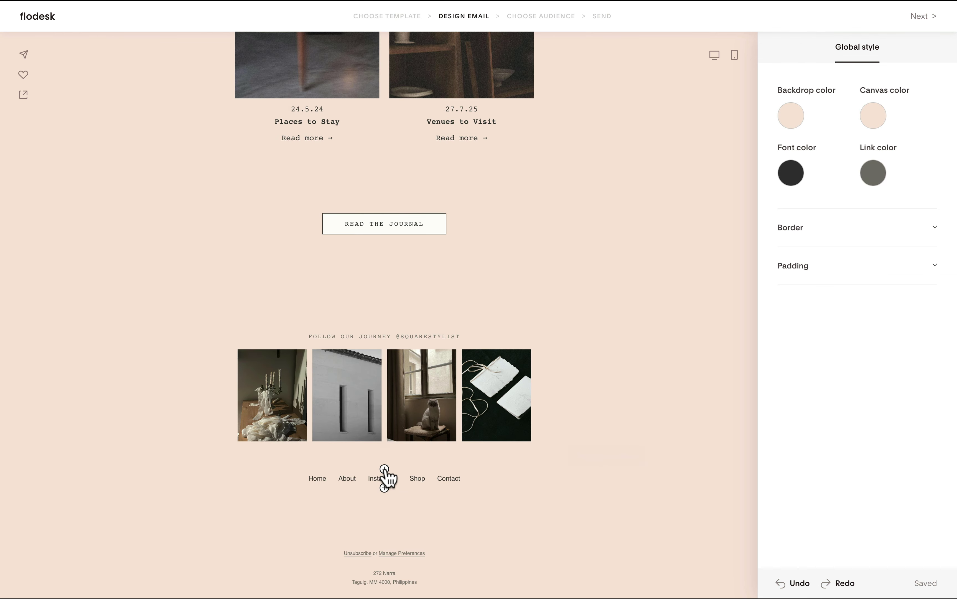
{"action": "left_click", "coordinate": [384, 469]}
{"action": "scroll", "coordinate": [385, 471], "scroll_direction": "down", "scroll_amount": 5}
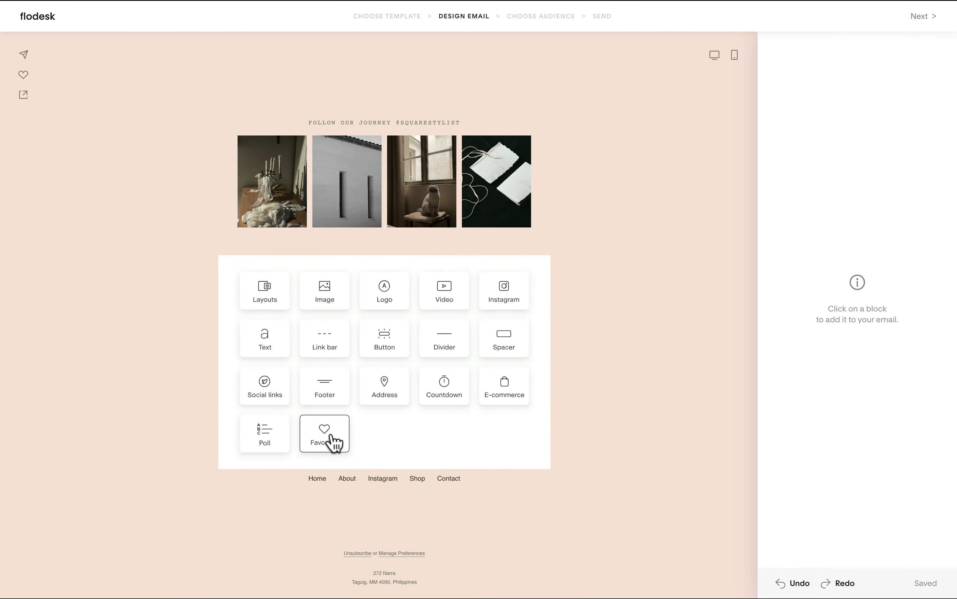
{"action": "left_click", "coordinate": [332, 445]}
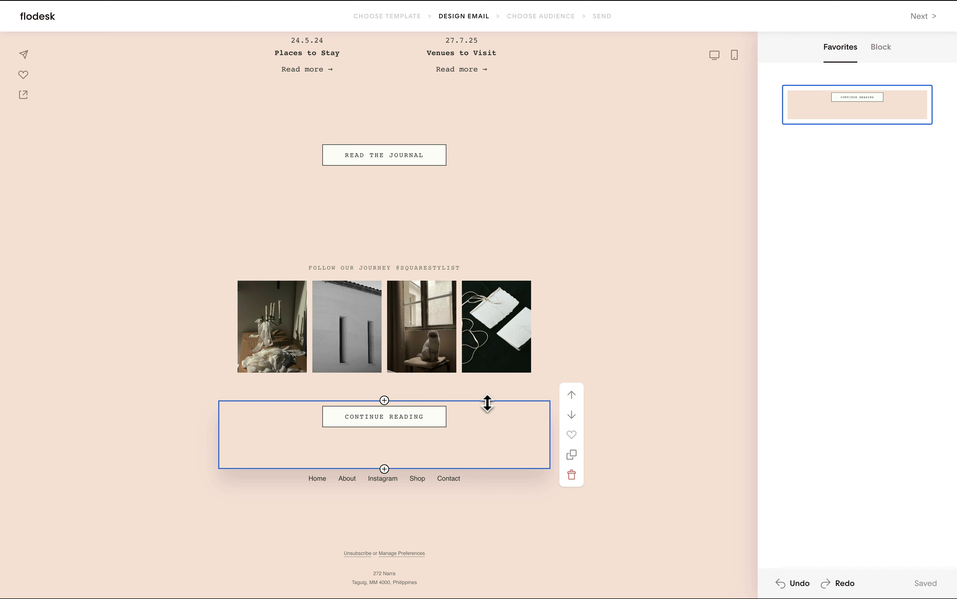
- Select the link URL of the upper CONTINUE READING button in its link settings
{"action": "scroll", "coordinate": [555, 474], "scroll_direction": "up", "scroll_amount": 20}
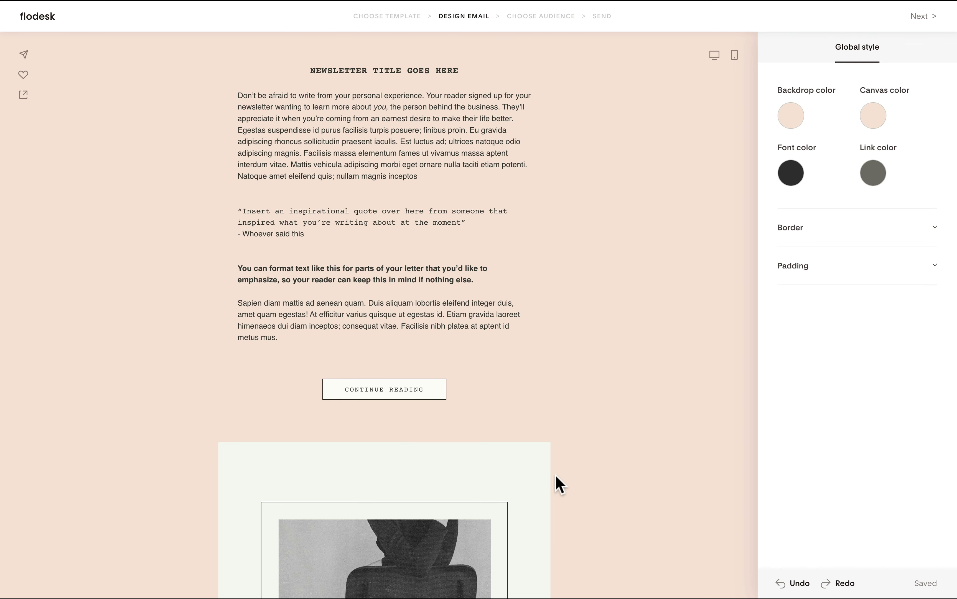
{"action": "left_click", "coordinate": [493, 410]}
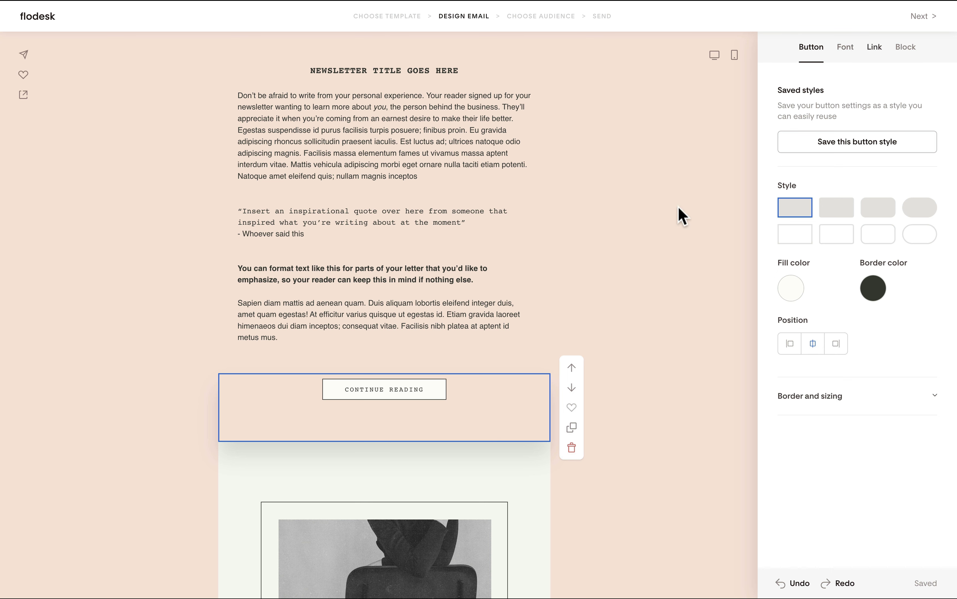
{"action": "left_click", "coordinate": [875, 47]}
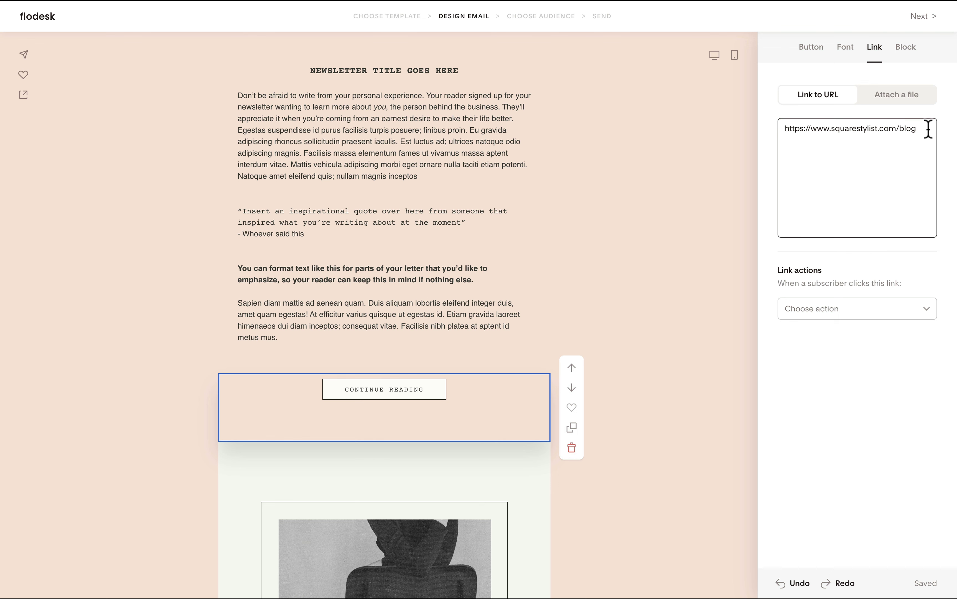
{"action": "left_click_drag", "start_coordinate": [929, 130], "coordinate": [781, 127]}
{"action": "key", "text": "ctrl+c"}
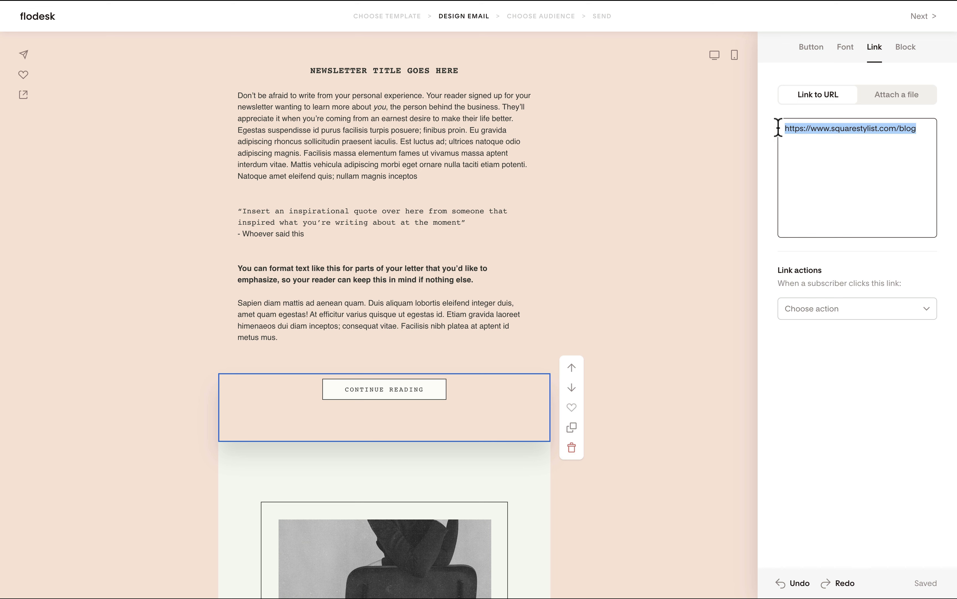
{"action": "scroll", "coordinate": [586, 252], "scroll_direction": "down", "scroll_amount": 10}
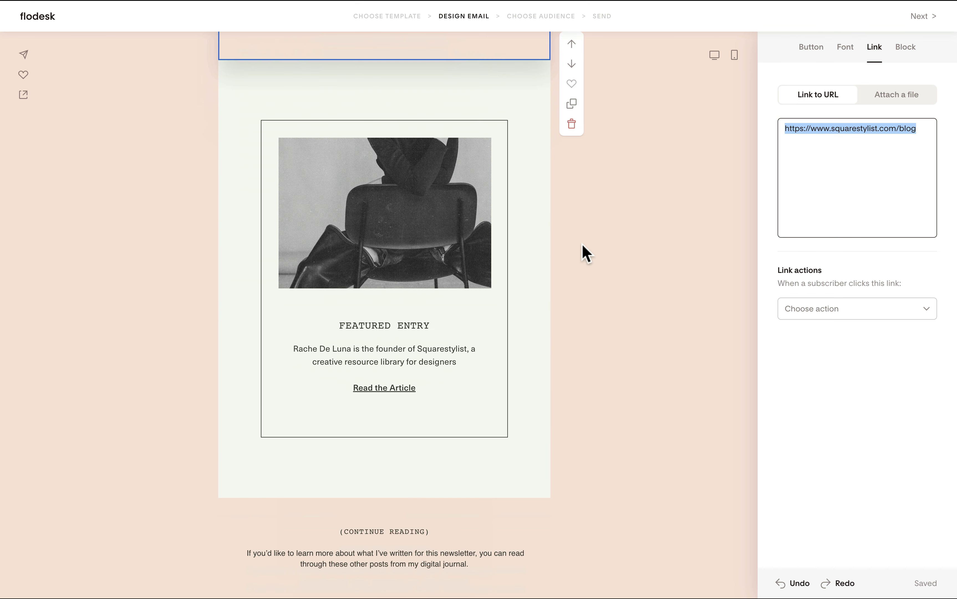
{"action": "left_click", "coordinate": [529, 229]}
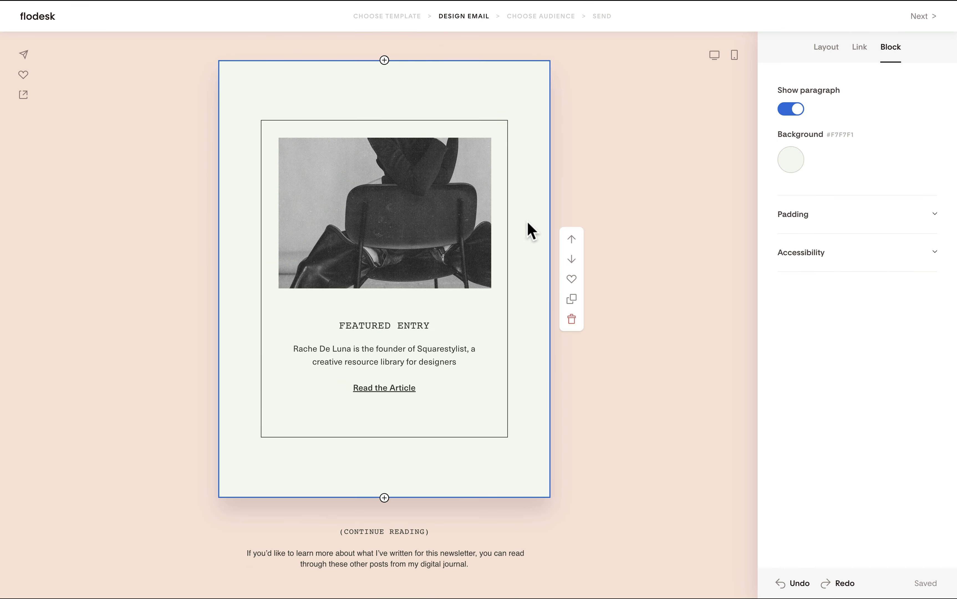
{"action": "left_click", "coordinate": [859, 50]}
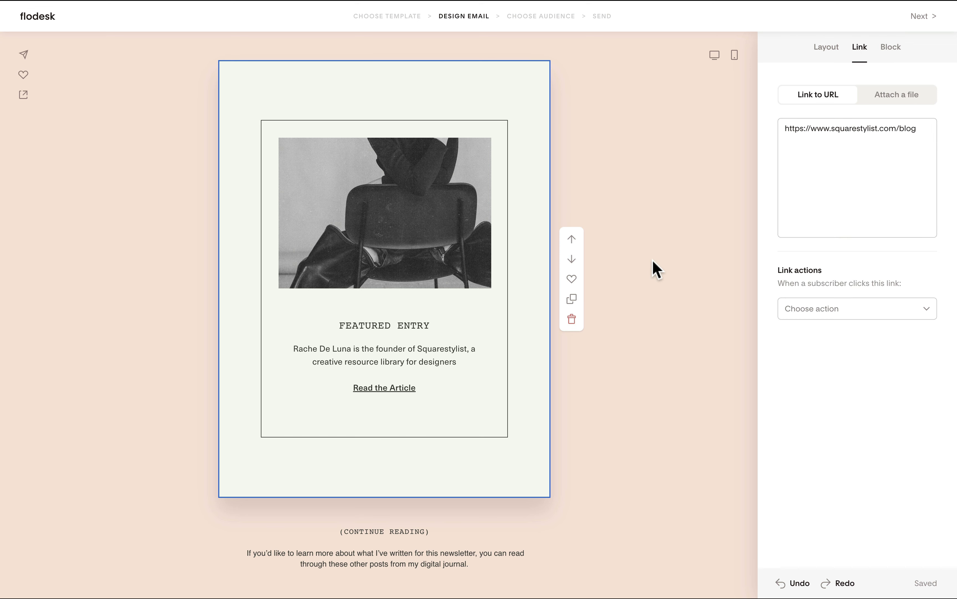
{"action": "scroll", "coordinate": [652, 258], "scroll_direction": "down", "scroll_amount": 8}
{"action": "left_click", "coordinate": [335, 222]}
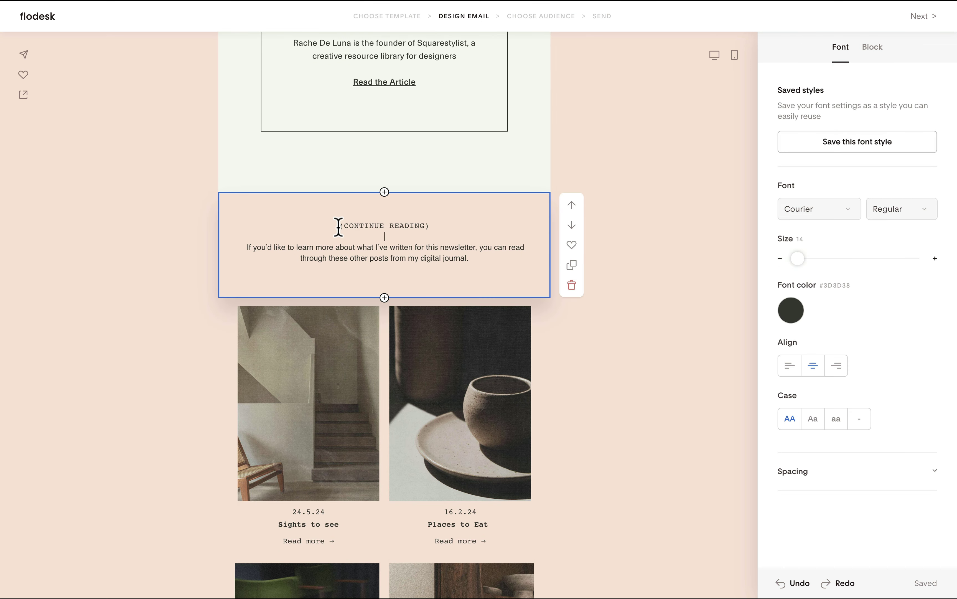
{"action": "left_click_drag", "start_coordinate": [335, 222], "coordinate": [466, 222]}
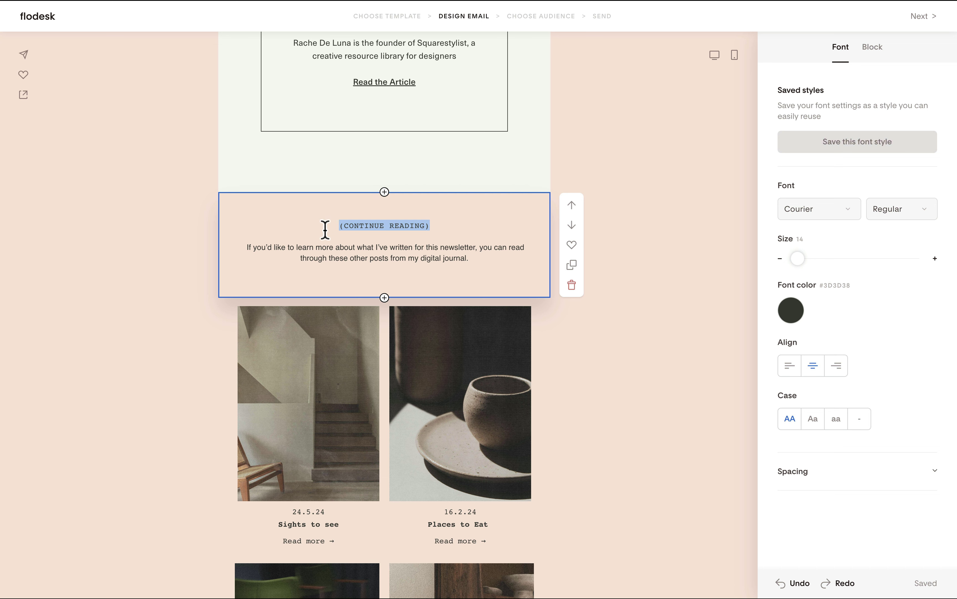
{"action": "left_click", "coordinate": [433, 202]}
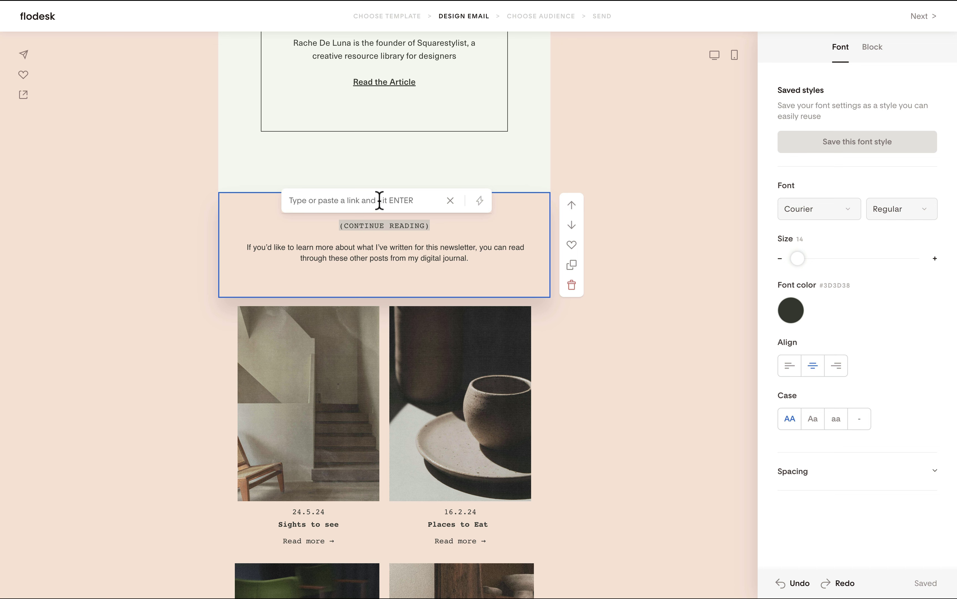
{"action": "key", "text": "ctrl+v"}
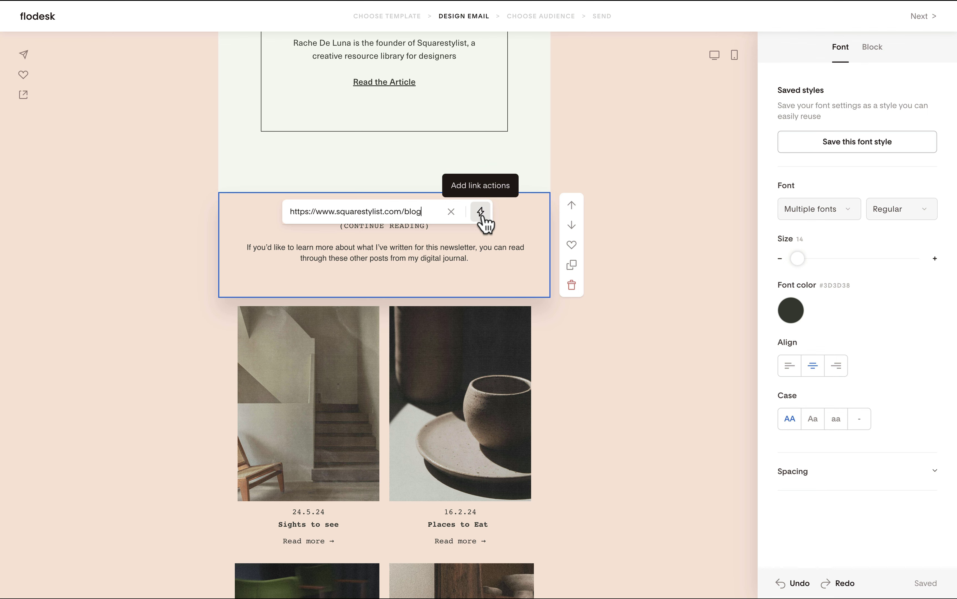
{"action": "left_click", "coordinate": [481, 213]}
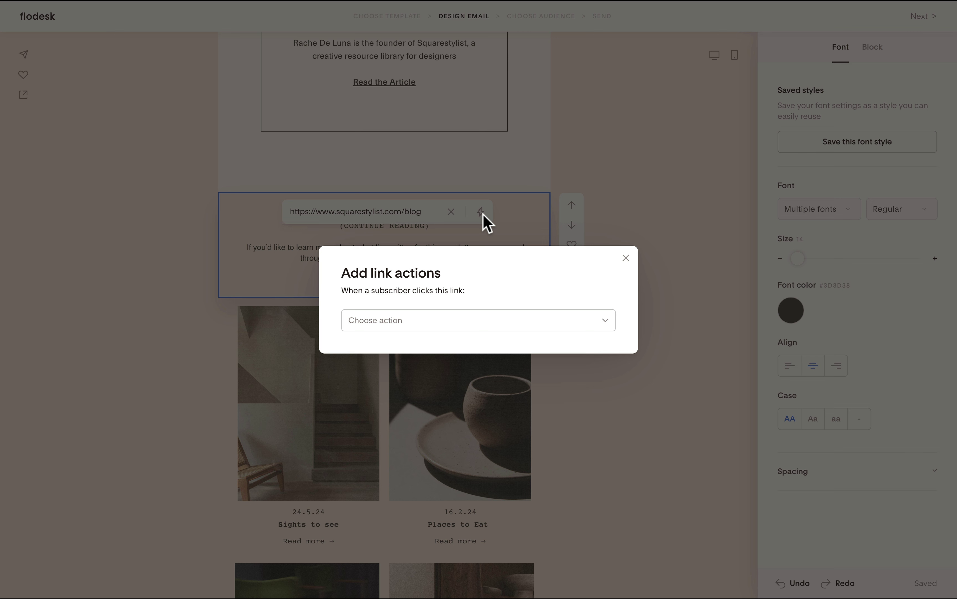
{"action": "left_click", "coordinate": [445, 321]}
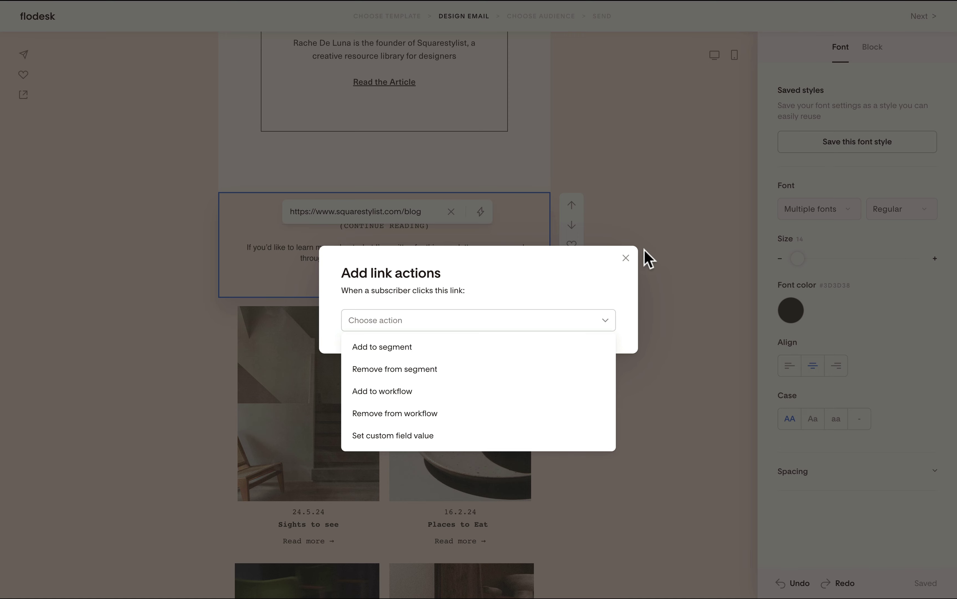
{"action": "left_click", "coordinate": [625, 259]}
{"action": "left_click", "coordinate": [647, 216]}
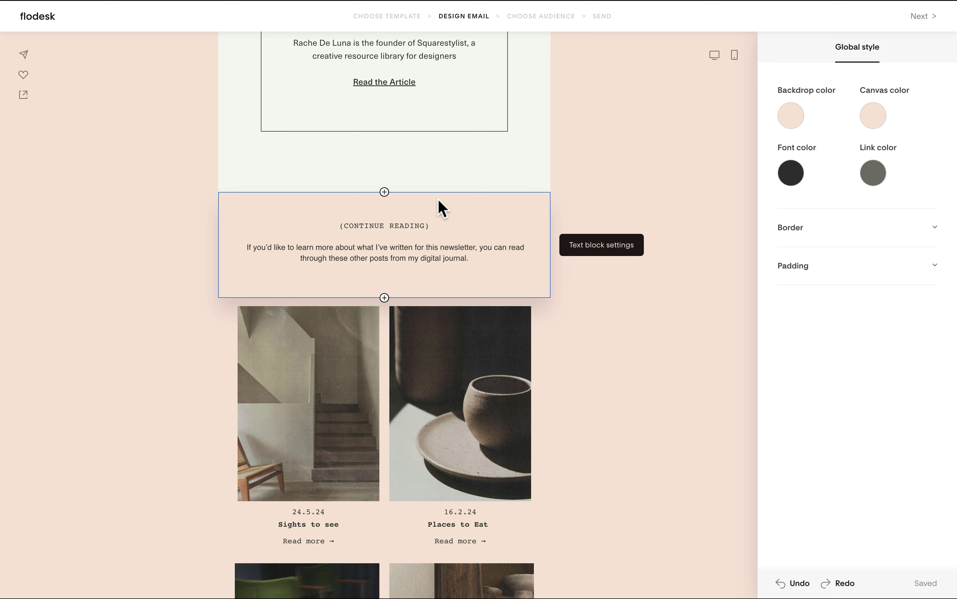
- Insert a Countdown timer block below the text, scroll through it, then undo to remove it
{"action": "left_click", "coordinate": [385, 298]}
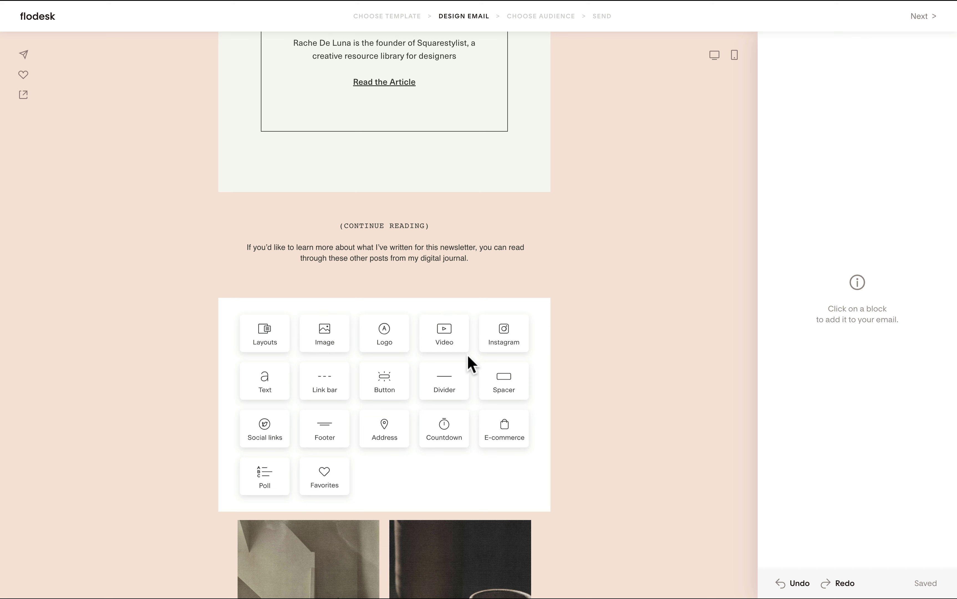
{"action": "left_click", "coordinate": [453, 439]}
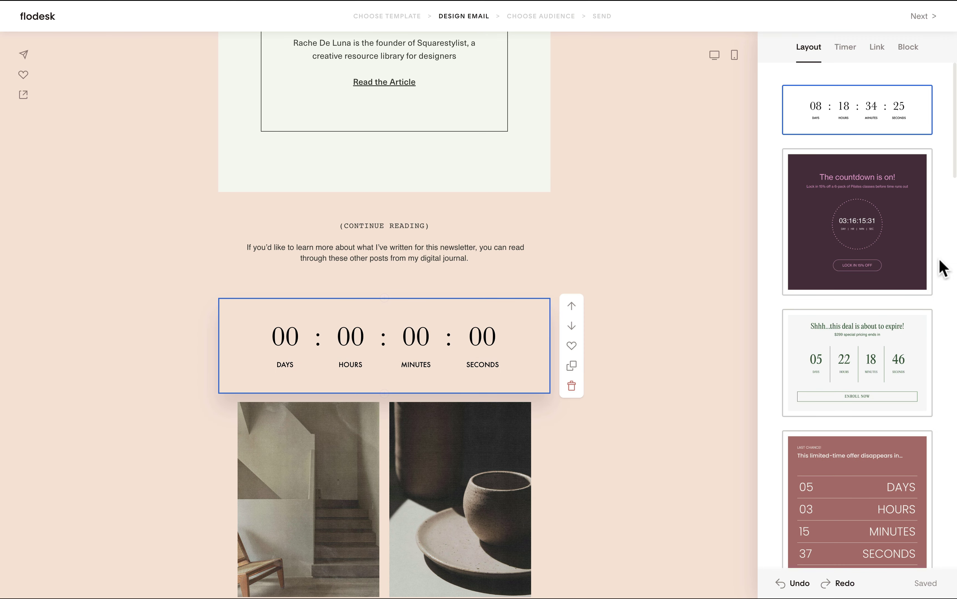
{"action": "scroll", "coordinate": [881, 289], "scroll_direction": "down", "scroll_amount": 15}
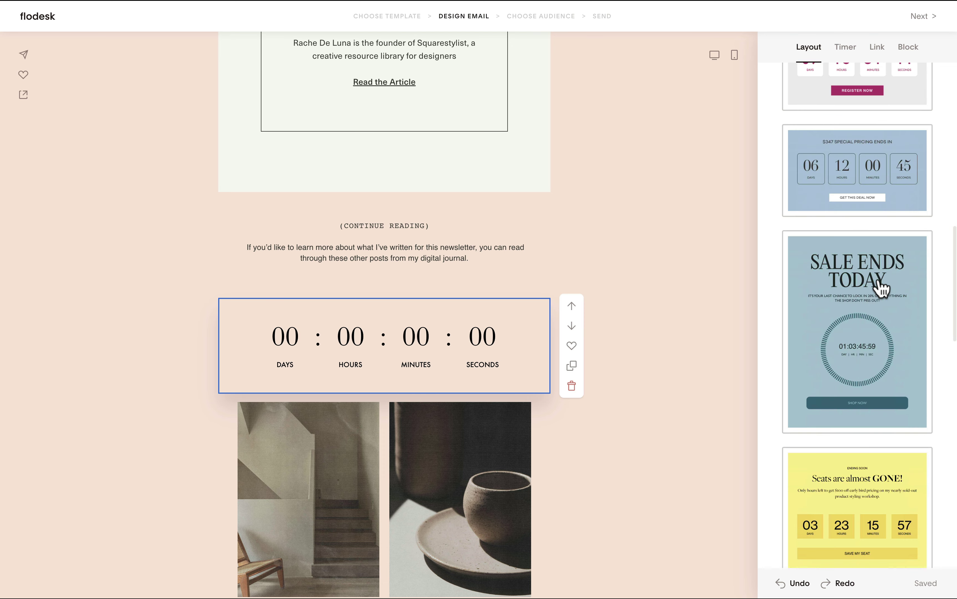
{"action": "scroll", "coordinate": [875, 277], "scroll_direction": "down", "scroll_amount": 4}
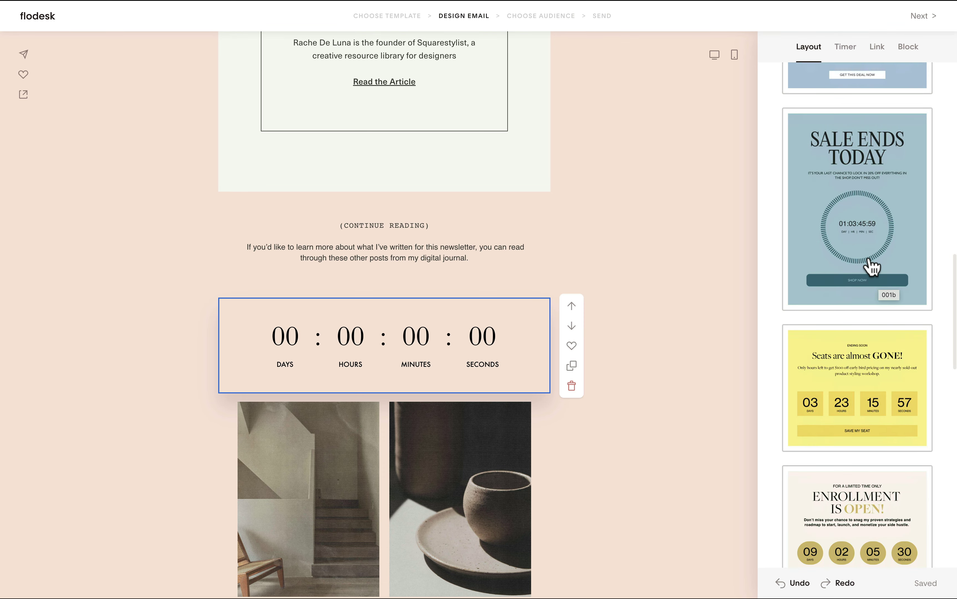
{"action": "scroll", "coordinate": [871, 267], "scroll_direction": "down", "scroll_amount": 9}
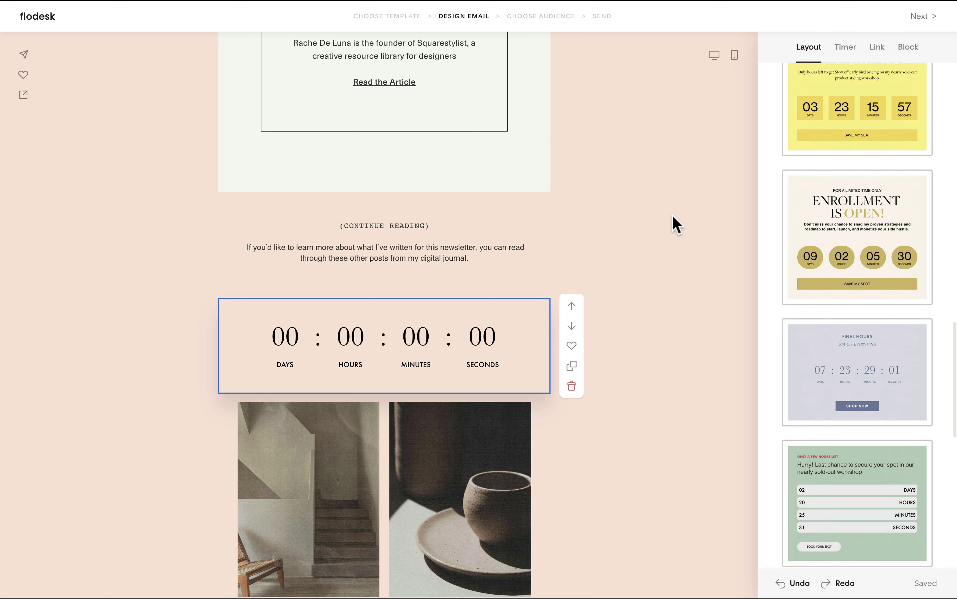
{"action": "key", "text": "super+z"}
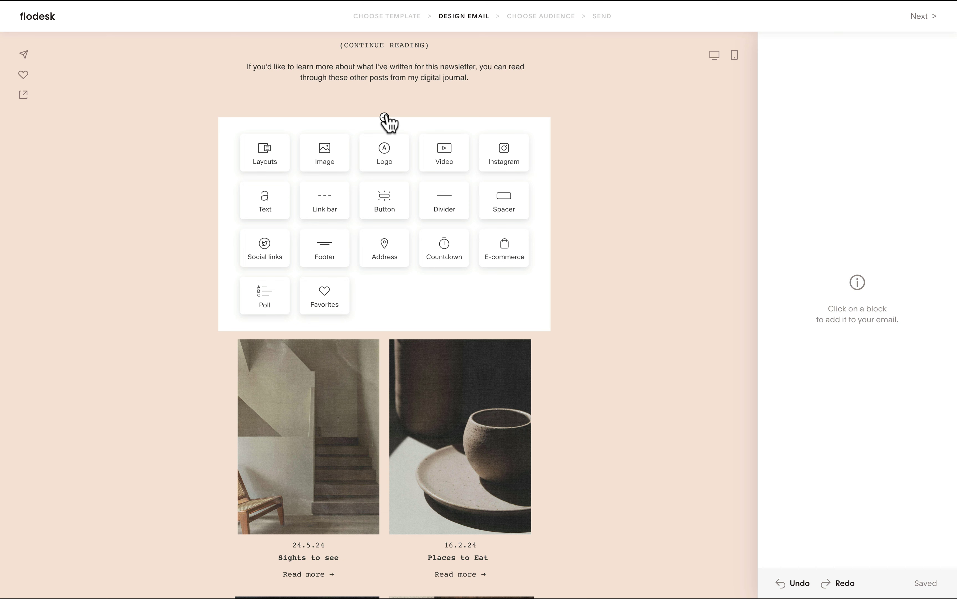
- Insert the '6 Tips to Photograph Food' layout and browse its title fonts without changing them
{"action": "left_click", "coordinate": [264, 156]}
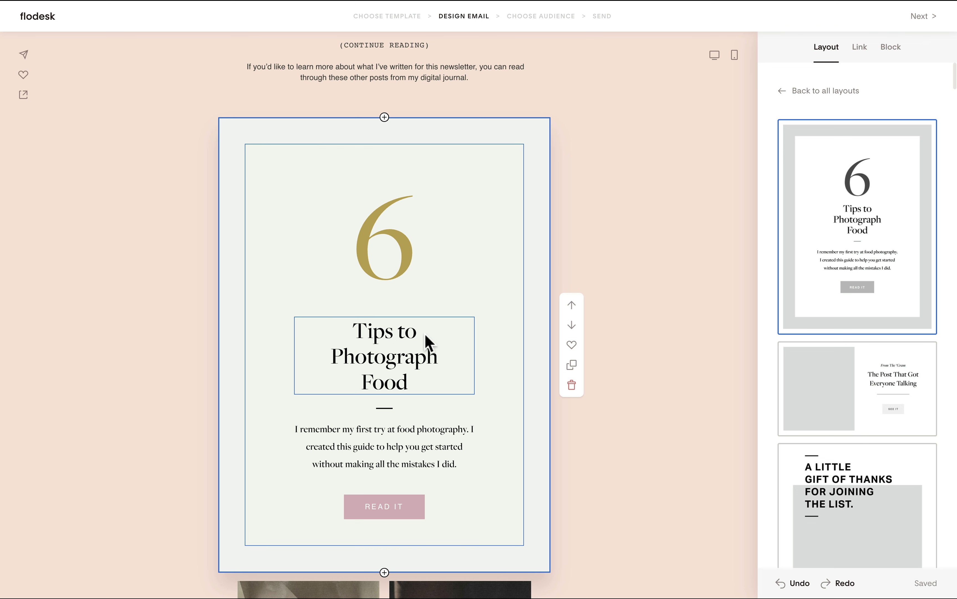
{"action": "left_click", "coordinate": [430, 343]}
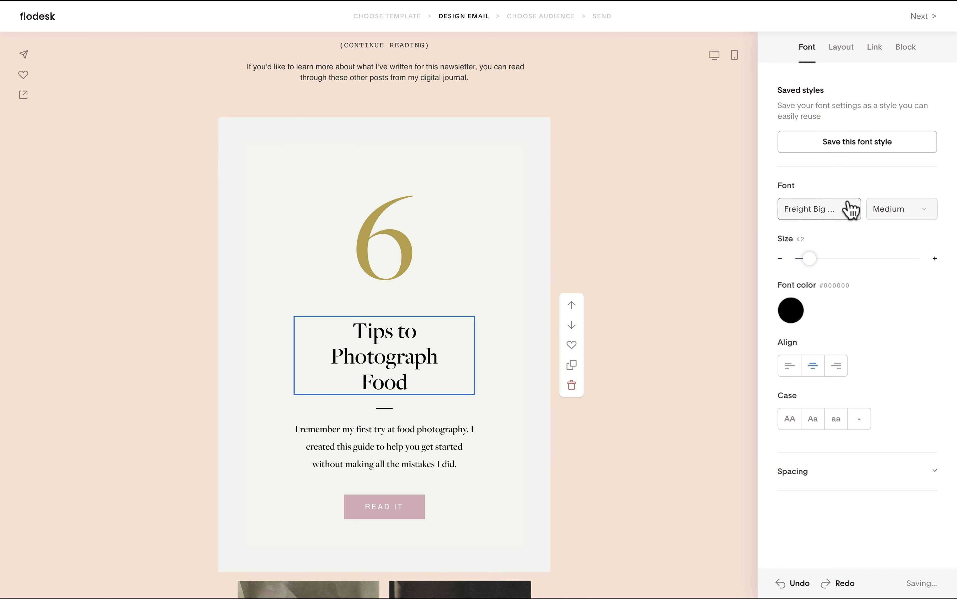
{"action": "left_click", "coordinate": [850, 209]}
{"action": "scroll", "coordinate": [848, 357], "scroll_direction": "down", "scroll_amount": 3}
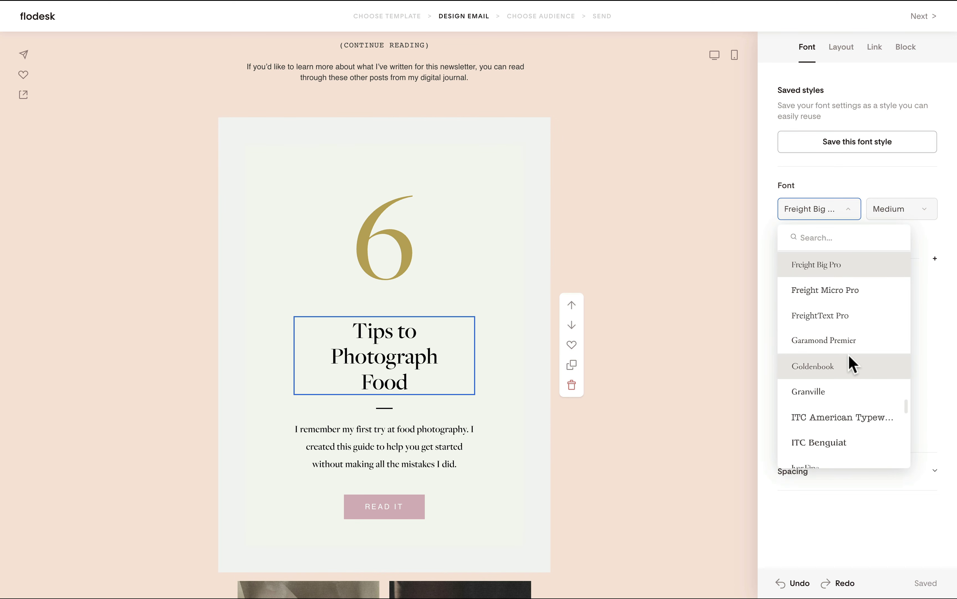
{"action": "scroll", "coordinate": [850, 363], "scroll_direction": "down", "scroll_amount": 3}
{"action": "left_click", "coordinate": [470, 385]}
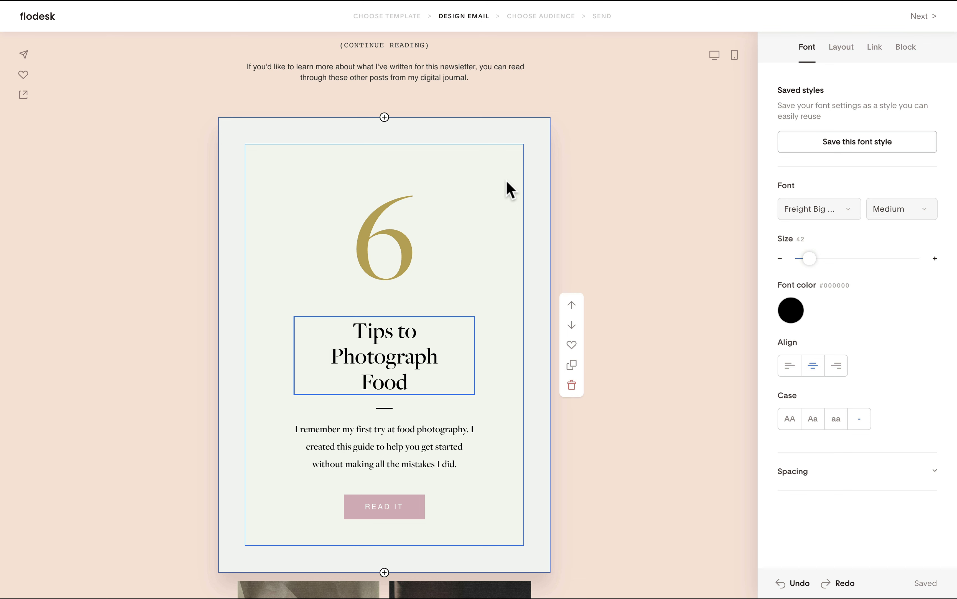
- Delete the '6 Tips to Photograph Food' block from the email
{"action": "scroll", "coordinate": [472, 282], "scroll_direction": "up", "scroll_amount": 5}
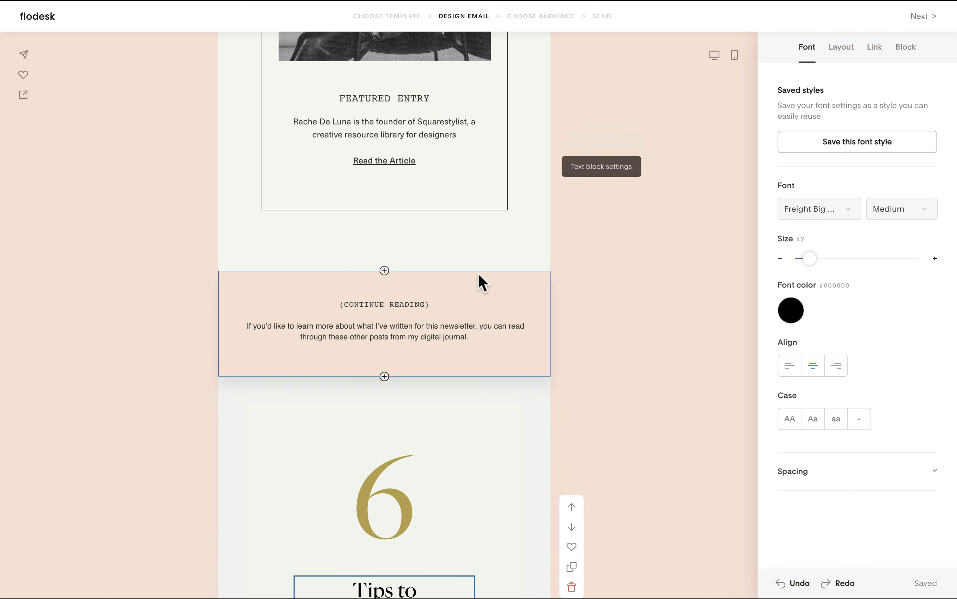
{"action": "left_click_drag", "start_coordinate": [453, 336], "coordinate": [326, 329]}
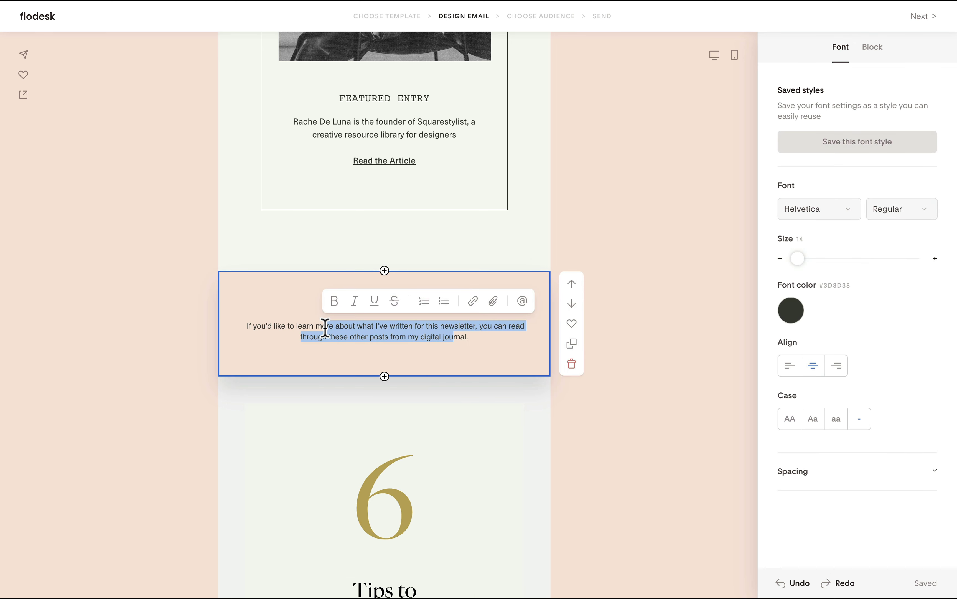
{"action": "scroll", "coordinate": [401, 455], "scroll_direction": "down", "scroll_amount": 10}
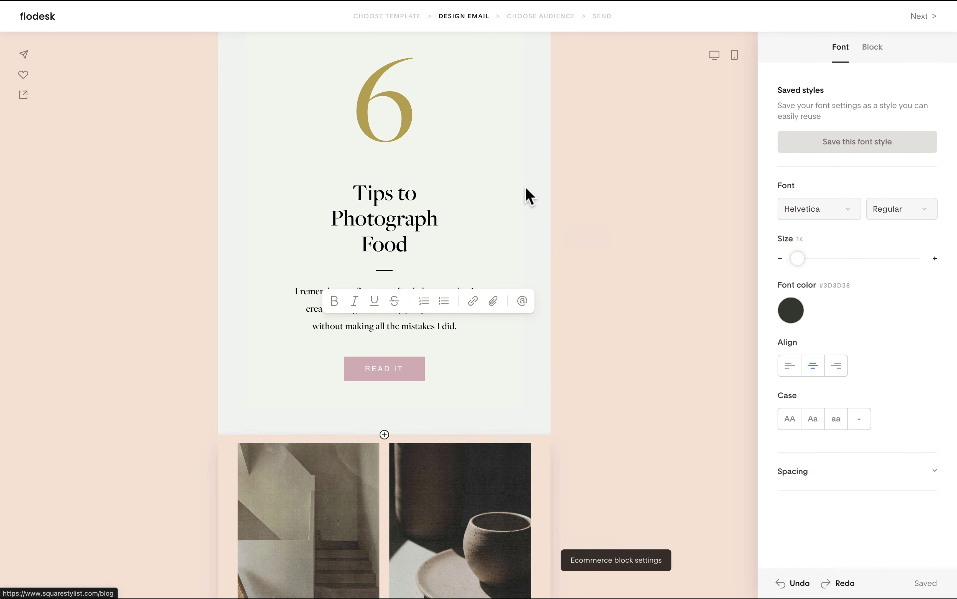
{"action": "scroll", "coordinate": [557, 186], "scroll_direction": "up", "scroll_amount": 4}
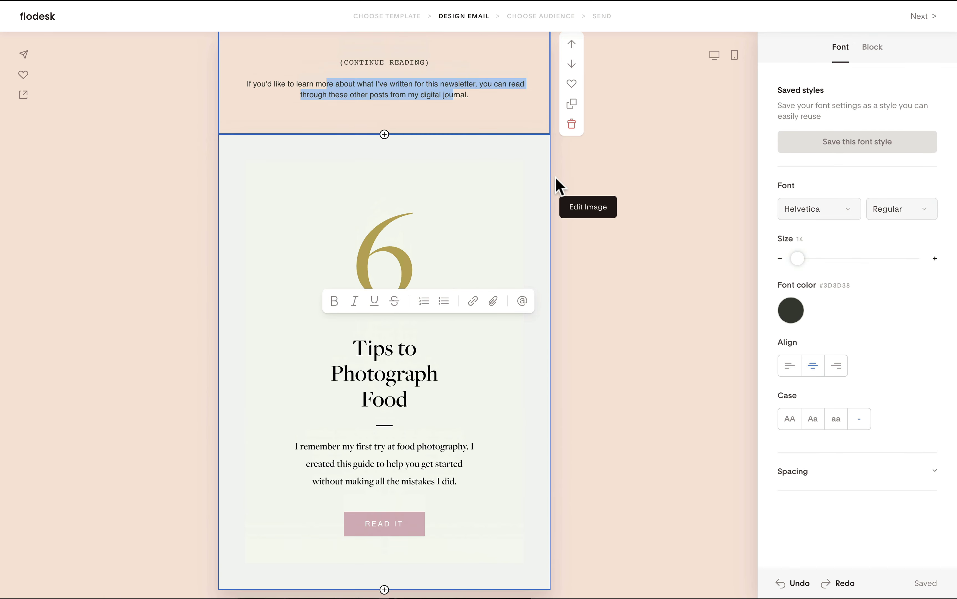
{"action": "left_click", "coordinate": [381, 246]}
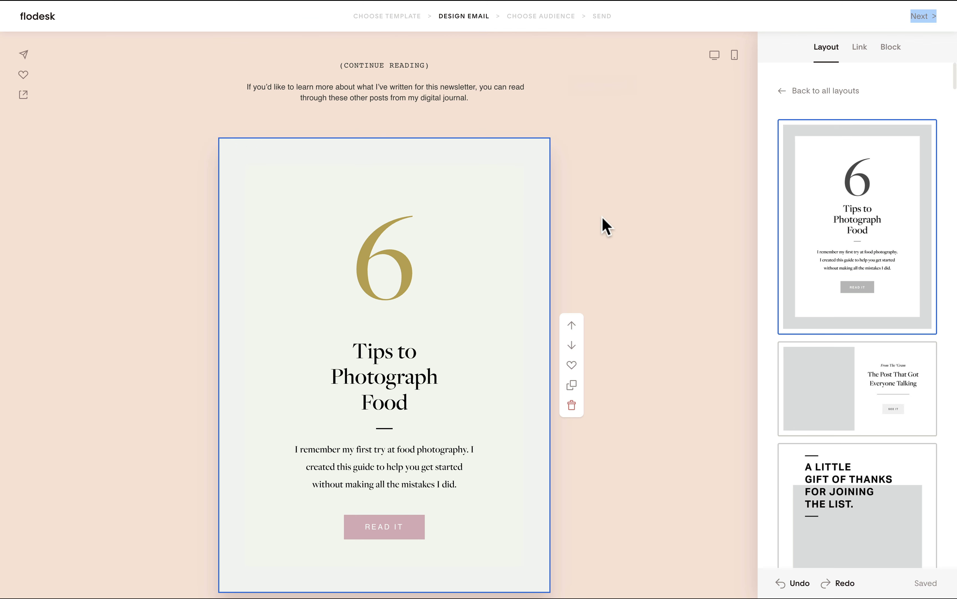
{"action": "left_click", "coordinate": [530, 234]}
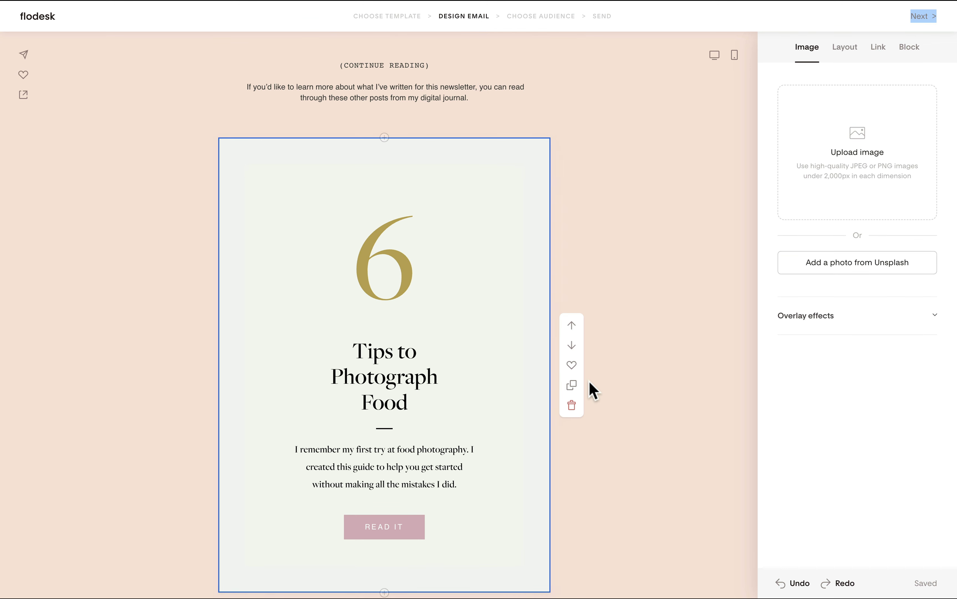
{"action": "left_click", "coordinate": [572, 405]}
- Select the whole paragraph of text below the Continue Reading heading
{"action": "scroll", "coordinate": [634, 204], "scroll_direction": "up", "scroll_amount": 5}
{"action": "left_click", "coordinate": [363, 478]}
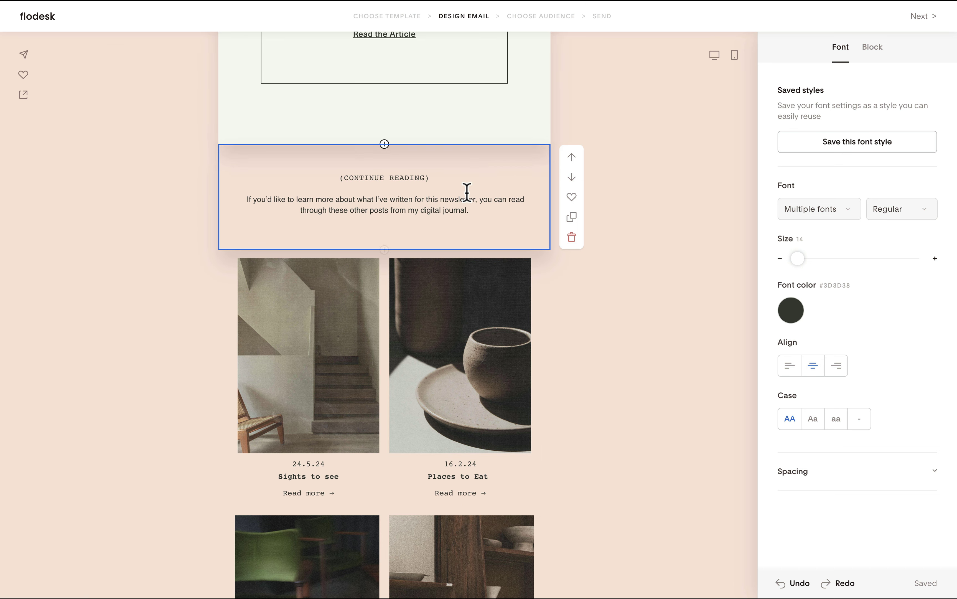
{"action": "left_click", "coordinate": [464, 203]}
{"action": "left_click_drag", "start_coordinate": [473, 209], "coordinate": [248, 197]}
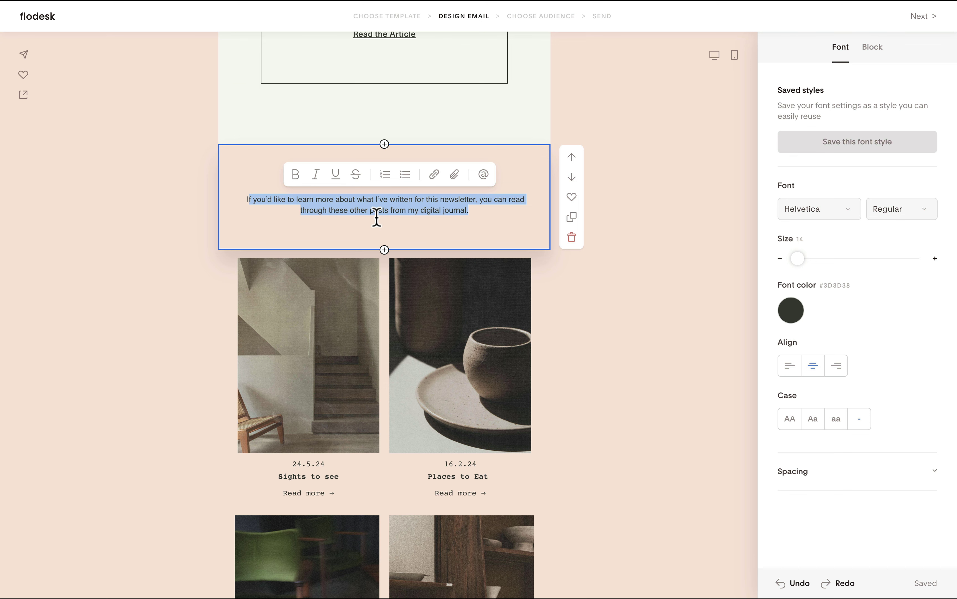
{"action": "scroll", "coordinate": [194, 188], "scroll_direction": "up", "scroll_amount": 15}
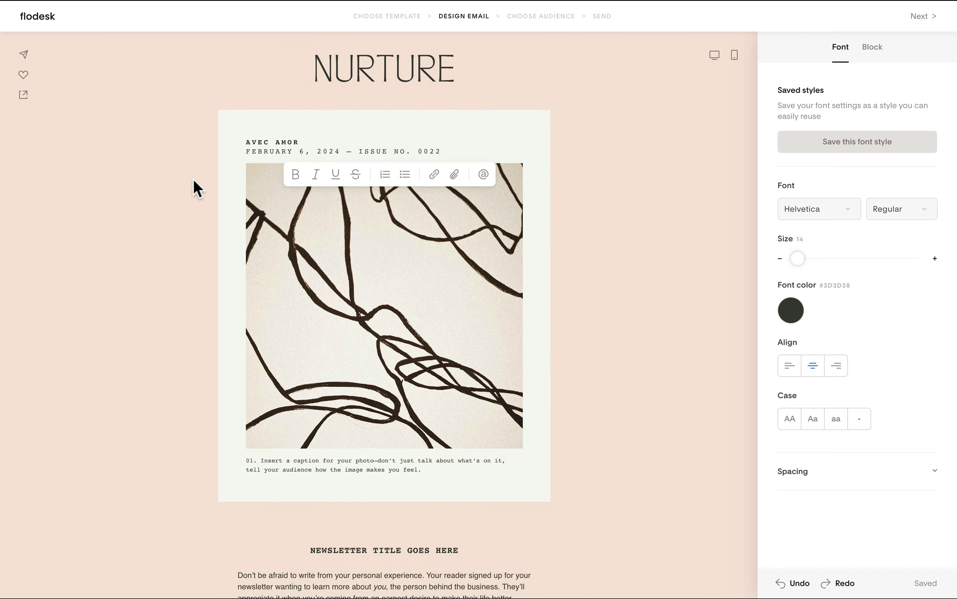
{"action": "scroll", "coordinate": [194, 188], "scroll_direction": "down", "scroll_amount": 10}
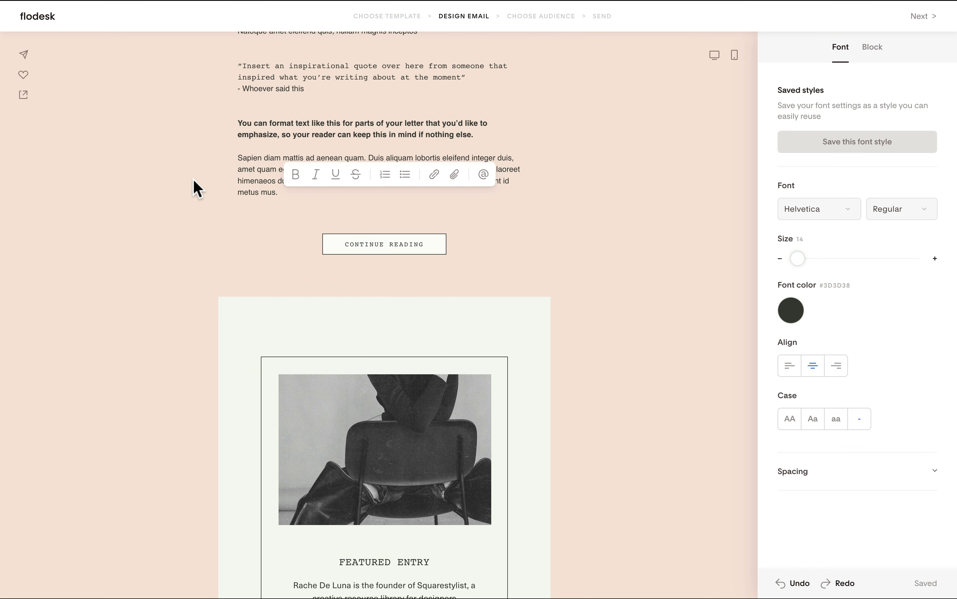